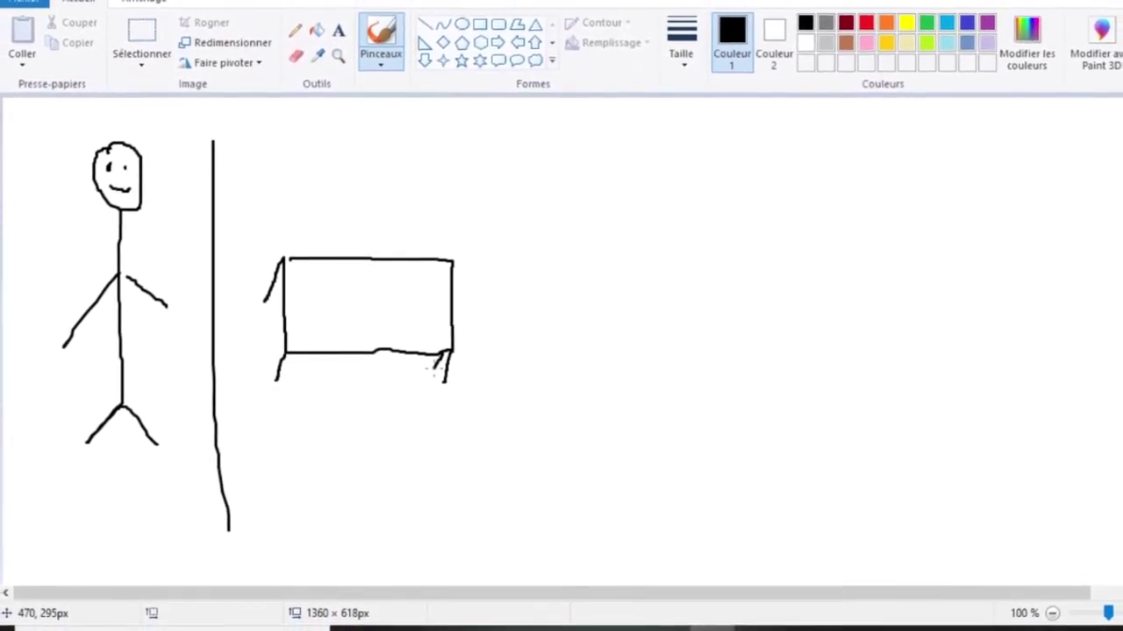
- Sketch a scatter of small objects and a small rectangle on the black desk outline
mouse_move(350, 338)
mouse_down()
mouse_move(374, 344)
mouse_move(352, 326)
mouse_move(303, 323)
mouse_up()
drag(297, 293, 301, 303)
drag(317, 302, 338, 321)
drag(401, 335, 409, 343)
drag(374, 308, 388, 304)
drag(414, 300, 428, 319)
- Draw a small bin beside the desk and a tall cabinet with short shelf marks along its side strip
mouse_move(490, 255)
mouse_down()
mouse_move(488, 290)
mouse_move(514, 257)
mouse_move(504, 270)
mouse_move(497, 251)
mouse_up()
mouse_move(546, 163)
mouse_down()
mouse_move(547, 330)
mouse_move(635, 173)
mouse_move(543, 158)
mouse_move(567, 358)
mouse_move(555, 181)
mouse_move(556, 194)
mouse_up()
drag(545, 221, 557, 246)
mouse_move(543, 263)
mouse_down()
mouse_move(556, 263)
mouse_move(562, 302)
mouse_up()
- In red, draw a vertical divider beside the cabinet and a box beyond it labelled "Disque Dure"
click(807, 55)
drag(679, 134, 671, 548)
mouse_move(739, 179)
mouse_down()
mouse_move(868, 204)
mouse_move(739, 179)
mouse_up()
mouse_move(750, 186)
mouse_down()
mouse_move(755, 208)
mouse_move(780, 209)
mouse_up()
drag(795, 195, 790, 210)
mouse_move(804, 197)
mouse_down()
mouse_move(808, 209)
mouse_move(832, 207)
mouse_up()
drag(837, 200, 851, 192)
drag(761, 225, 760, 254)
drag(756, 225, 757, 253)
drag(787, 230, 841, 238)
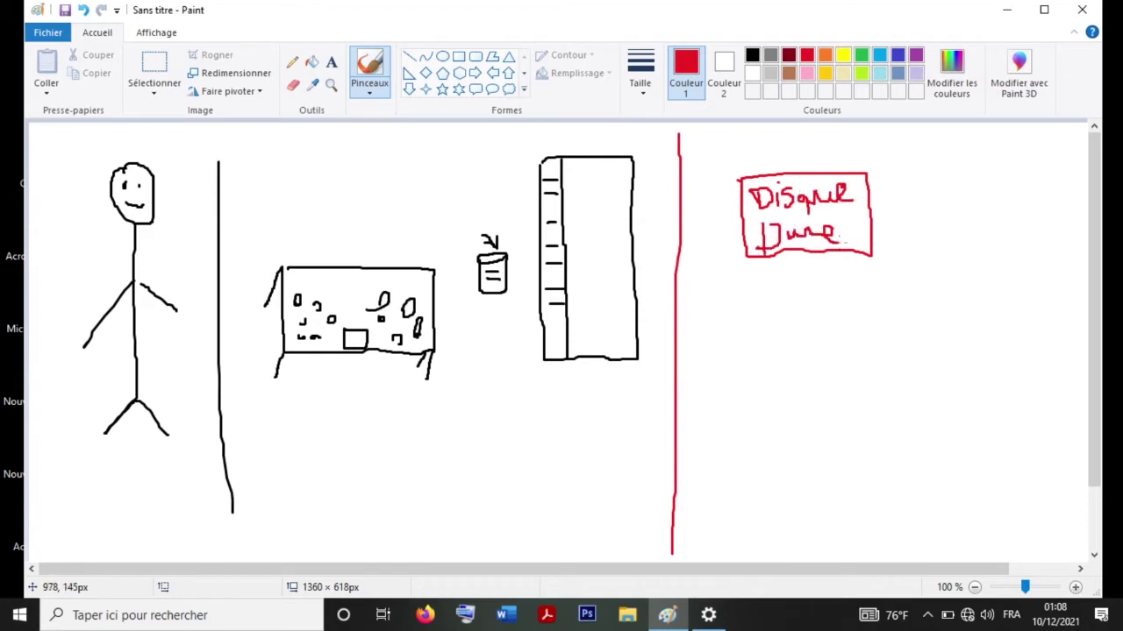
- Draw a red arrow from the cabinet to the "Disque Dure" box
drag(614, 220, 739, 209)
drag(729, 203, 730, 220)
drag(621, 216, 614, 225)
- Draw a red box below "Disque Dure", fill one side with small icon shapes and label it "Bureau"
drag(728, 318, 733, 440)
mouse_move(733, 440)
mouse_down()
mouse_move(731, 314)
mouse_move(752, 342)
mouse_up()
drag(744, 351, 748, 365)
drag(747, 407, 751, 423)
drag(769, 353, 770, 367)
drag(770, 405, 770, 424)
mouse_move(787, 355)
mouse_down()
mouse_move(824, 397)
mouse_move(921, 386)
mouse_up()
- Connect the desk to the "Bureau" box with a red arrow and return to the Windows desktop
mouse_move(420, 347)
mouse_down()
mouse_move(504, 395)
mouse_move(733, 429)
mouse_up()
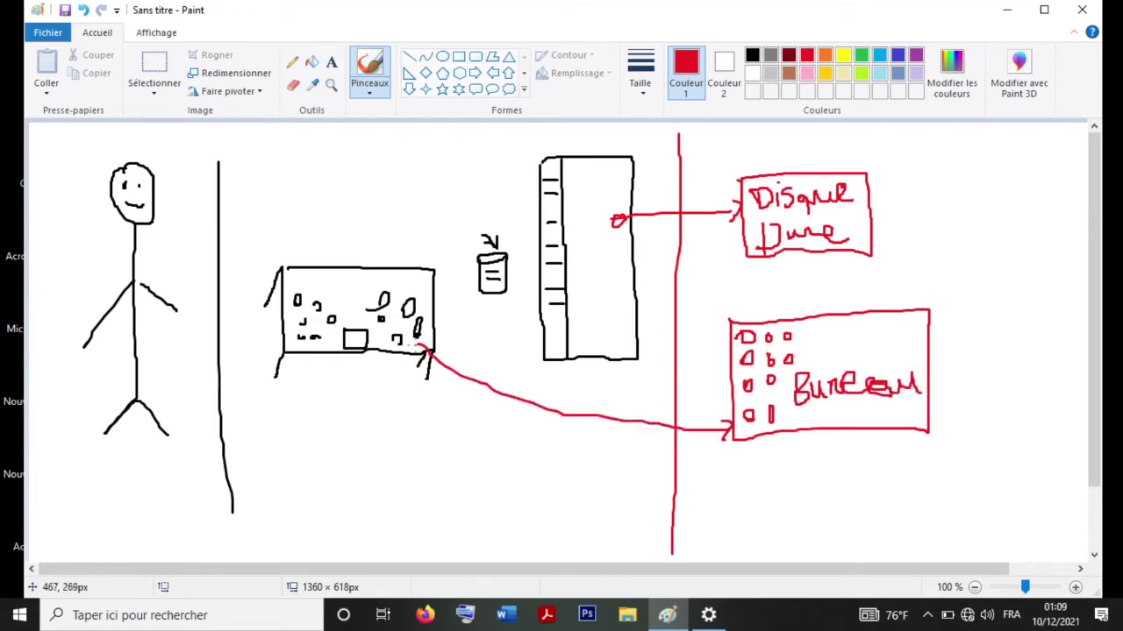
drag(423, 336, 424, 359)
click(669, 617)
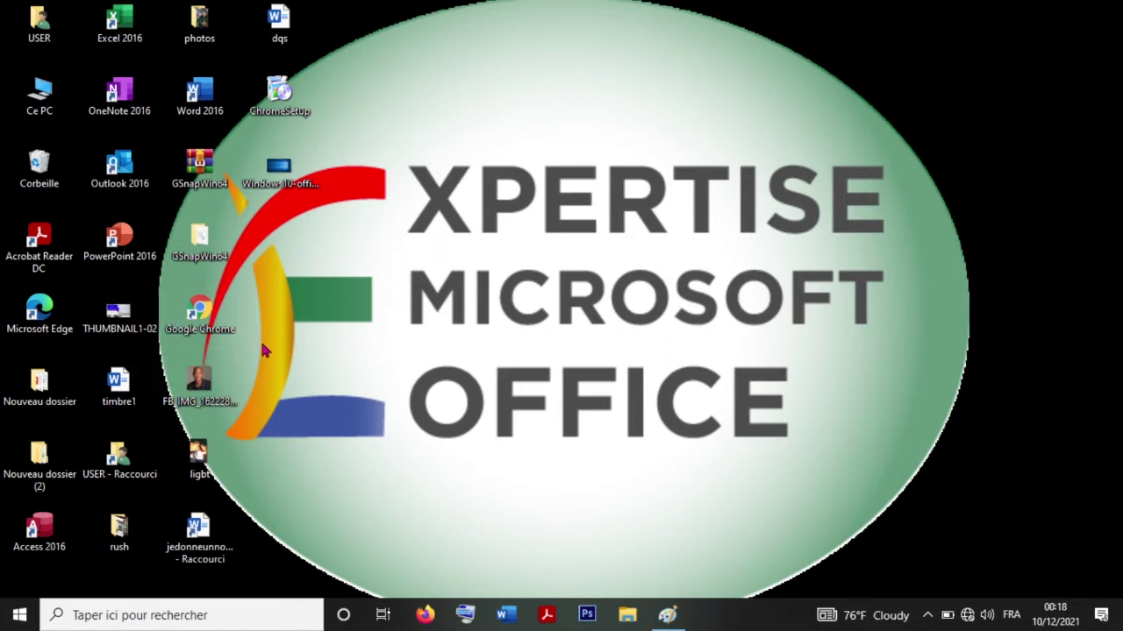
- Open the Personnaliser settings for the Windows desktop
right_click(203, 161)
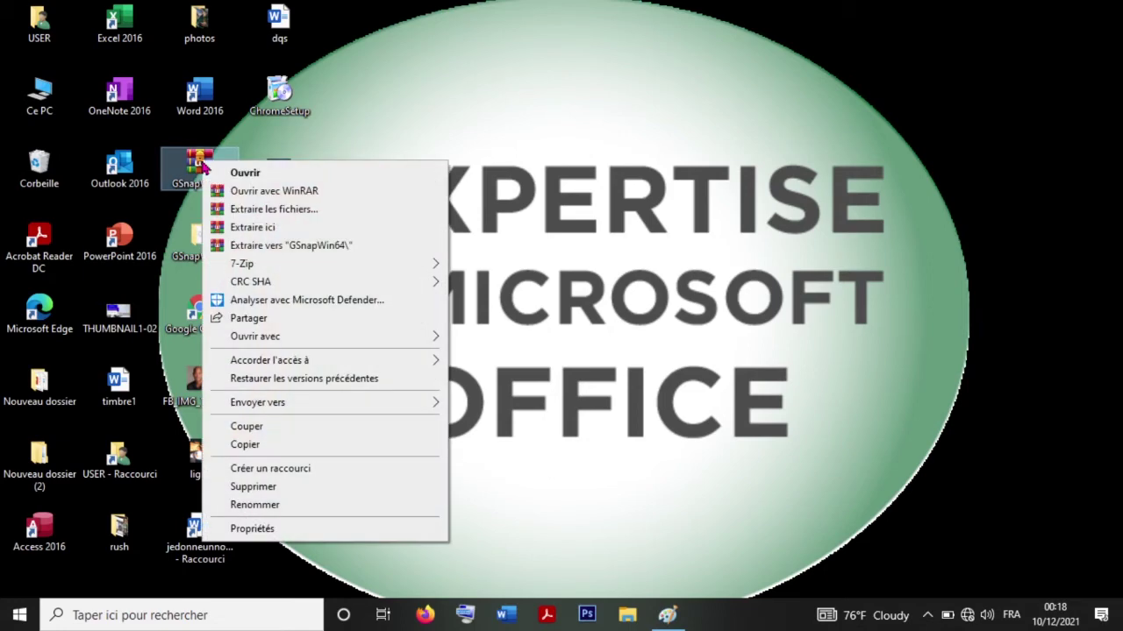
click(627, 294)
right_click(625, 288)
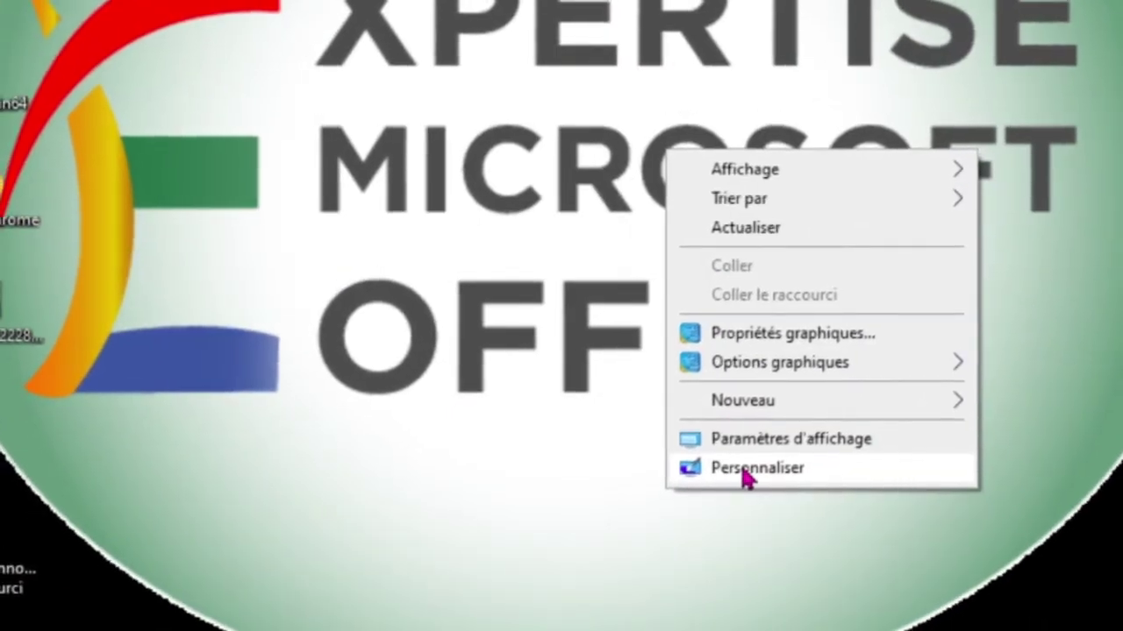
click(743, 471)
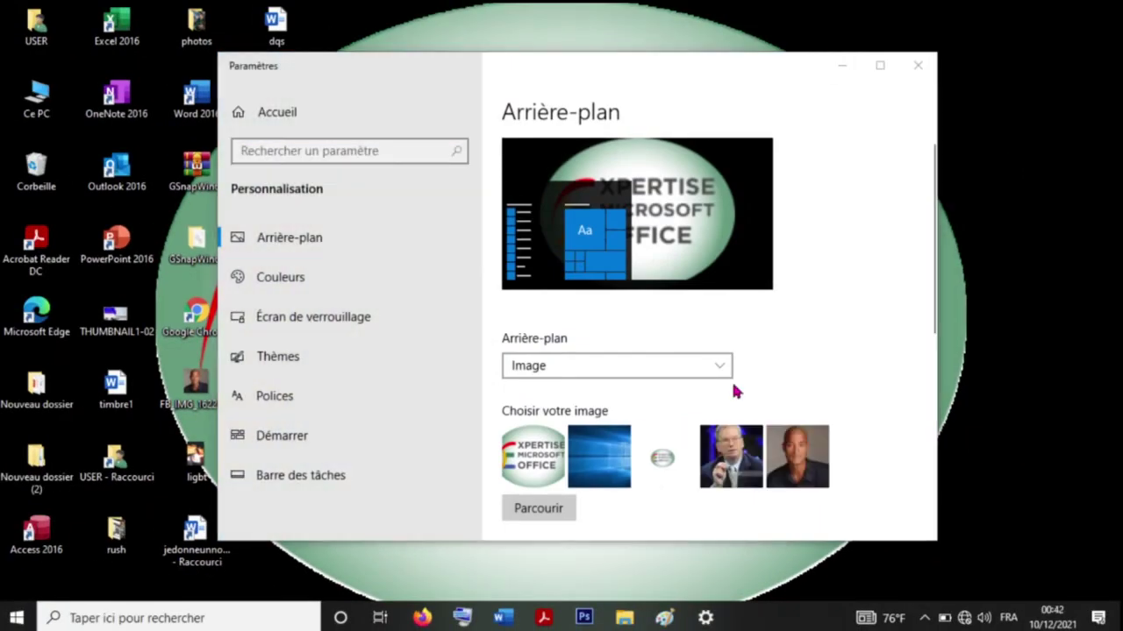
- Keep the background type as Image and try the blue Windows wallpaper and the portrait thumbnail as background
click(714, 370)
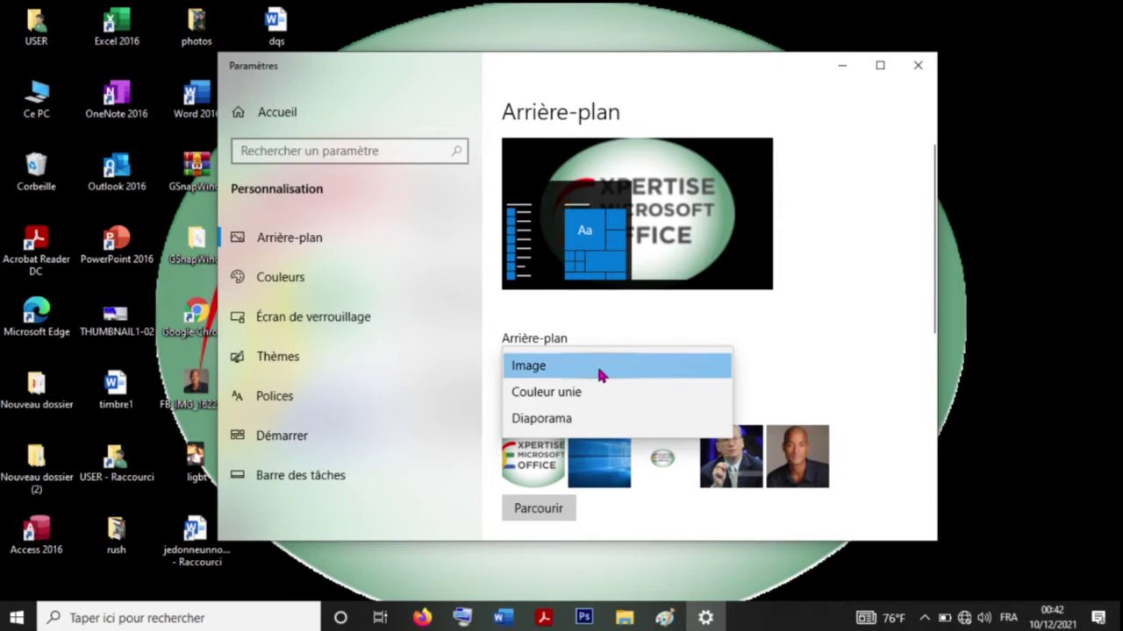
click(601, 374)
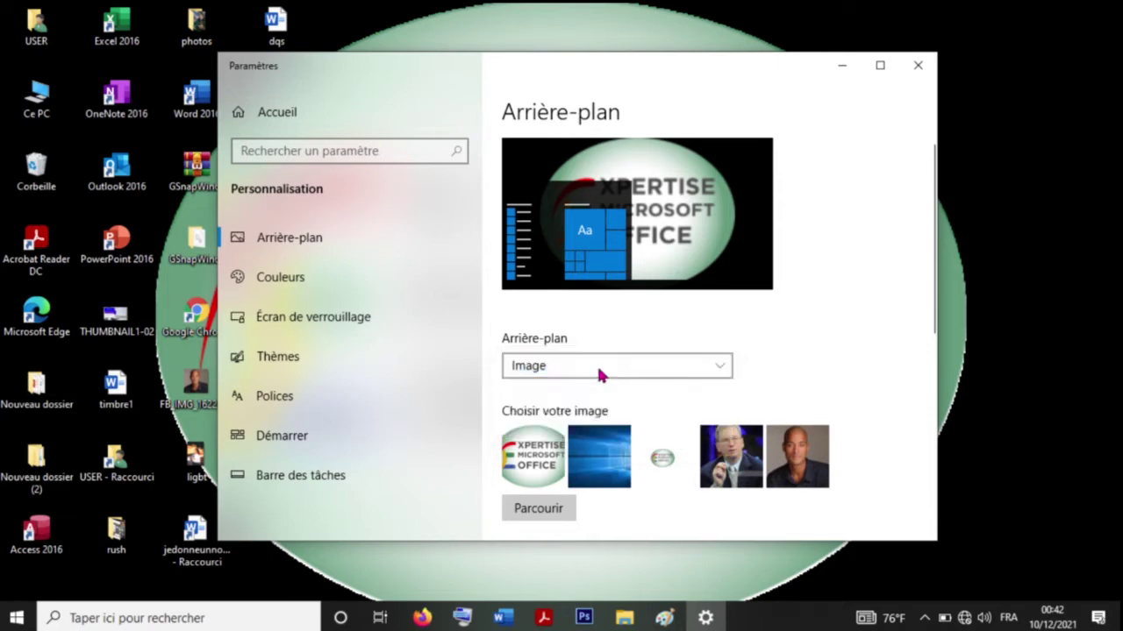
click(612, 466)
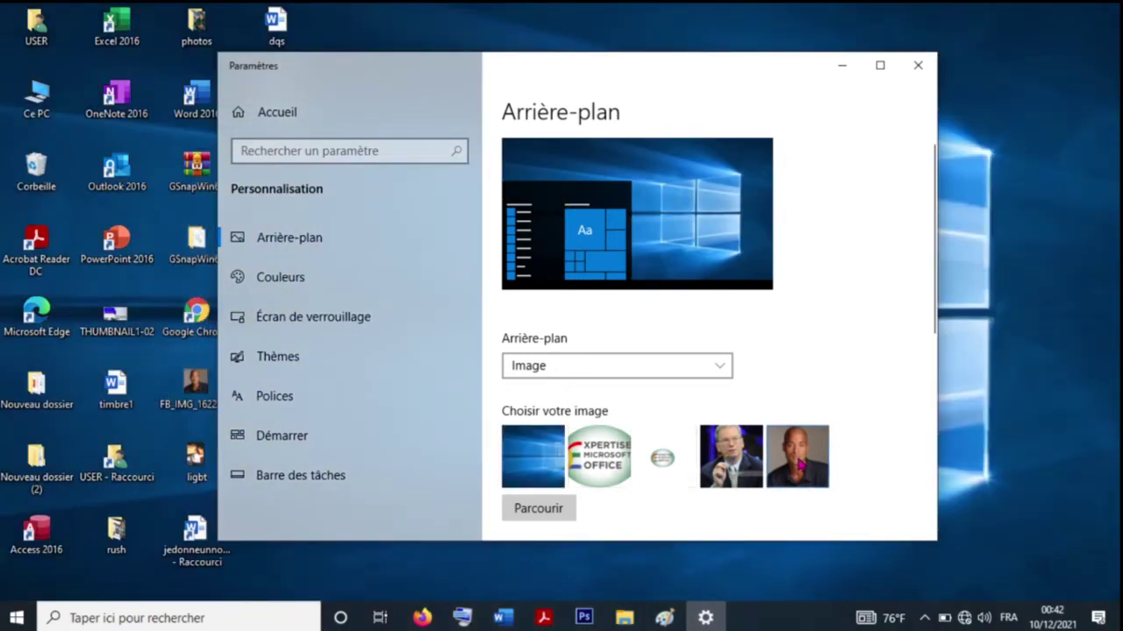
click(801, 464)
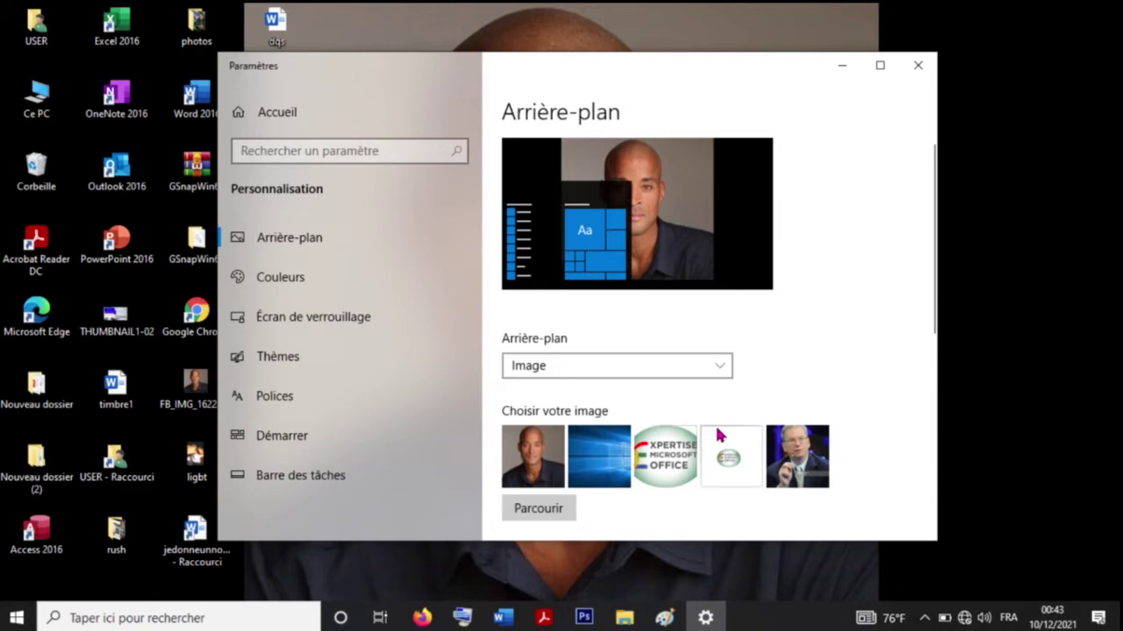
click(550, 512)
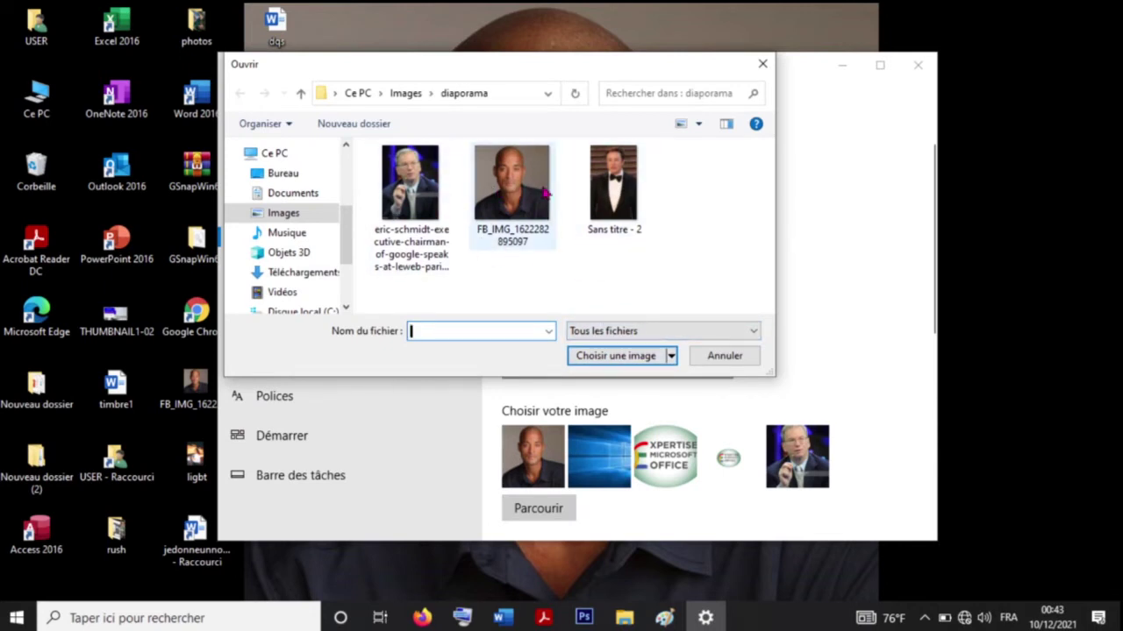
click(410, 93)
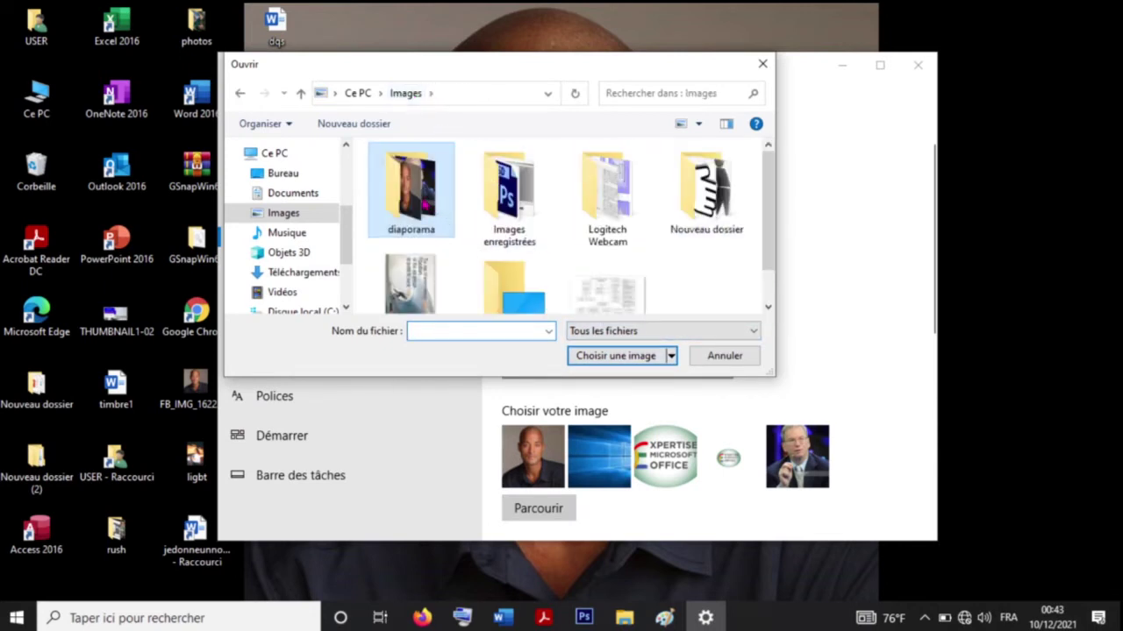
double_click(437, 217)
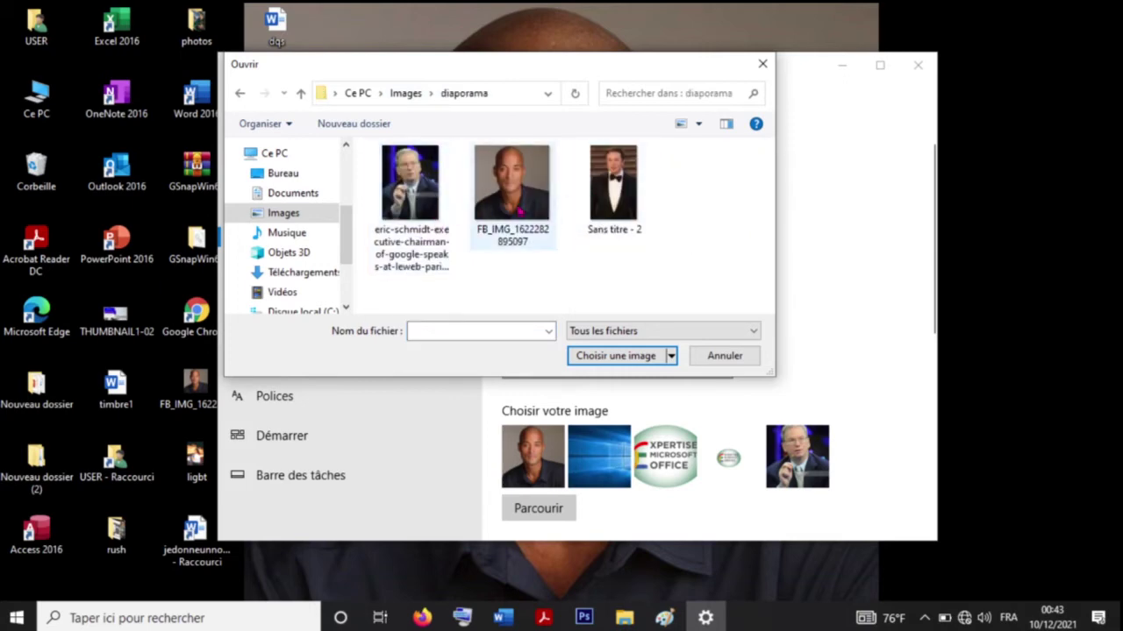
double_click(528, 205)
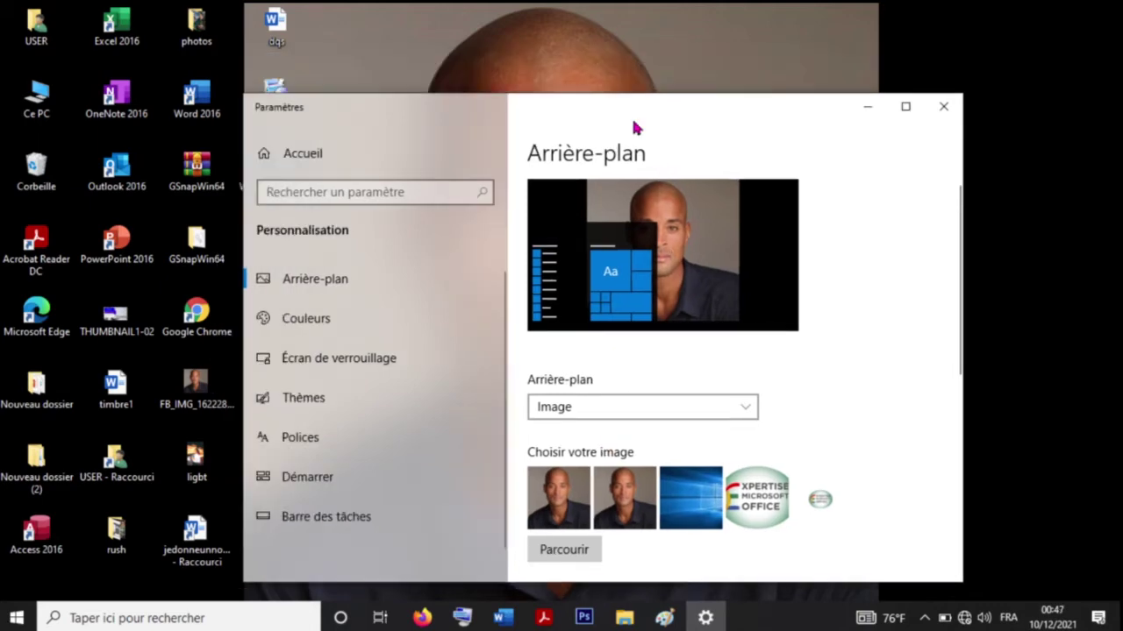
- Try the Remplir and Étirer sizes for the background picture
drag(637, 103, 552, 48)
scroll(830, 333, down, 2)
click(714, 384)
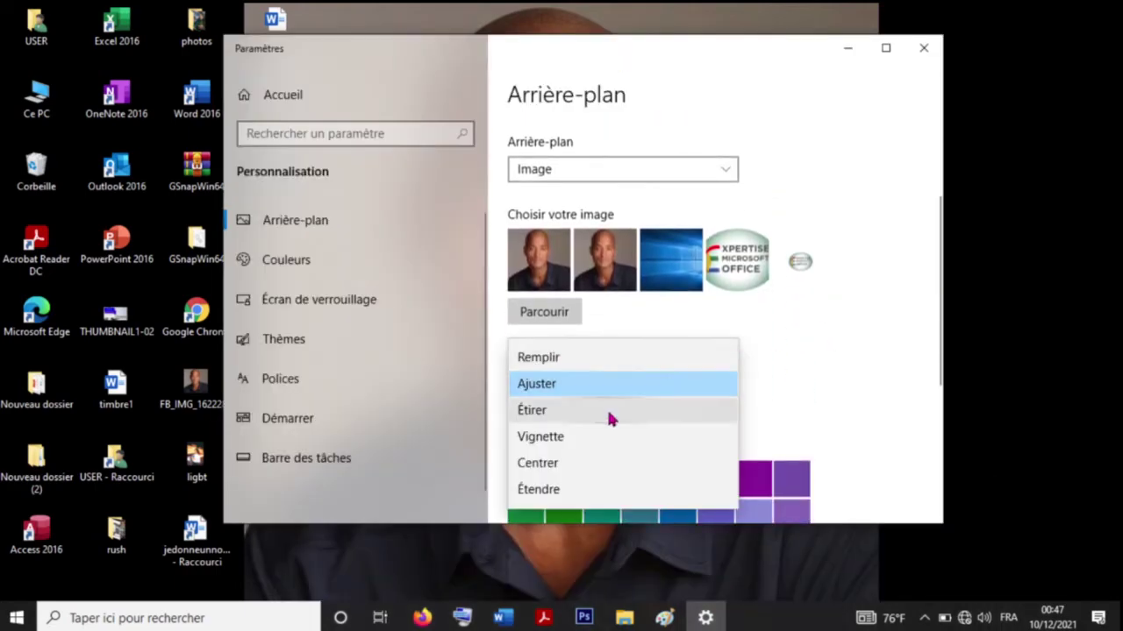
click(604, 360)
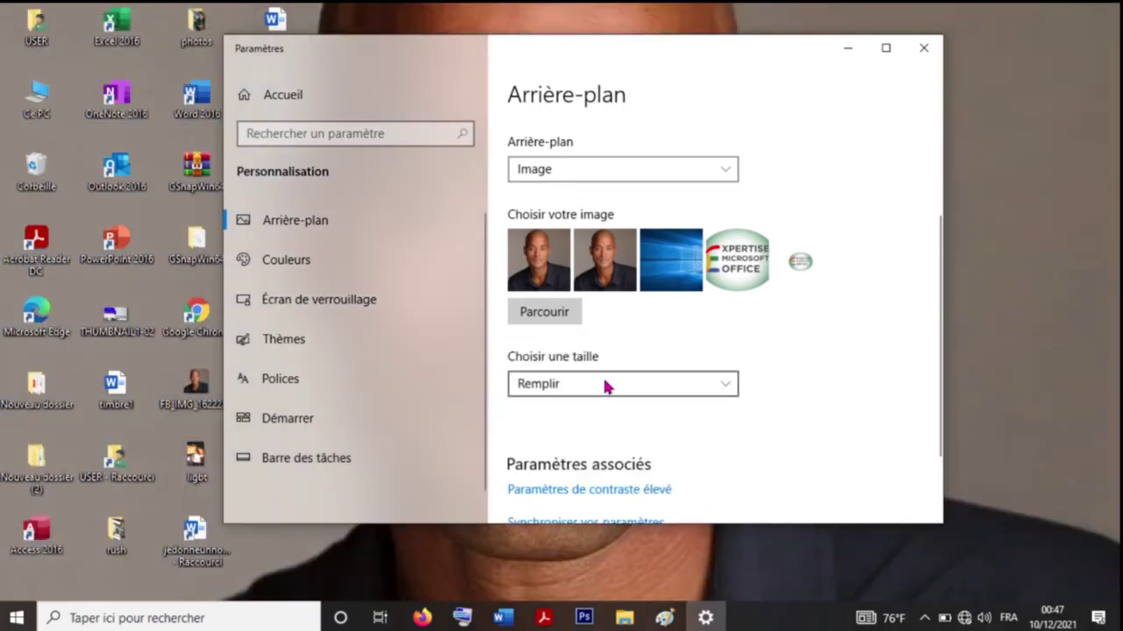
click(604, 387)
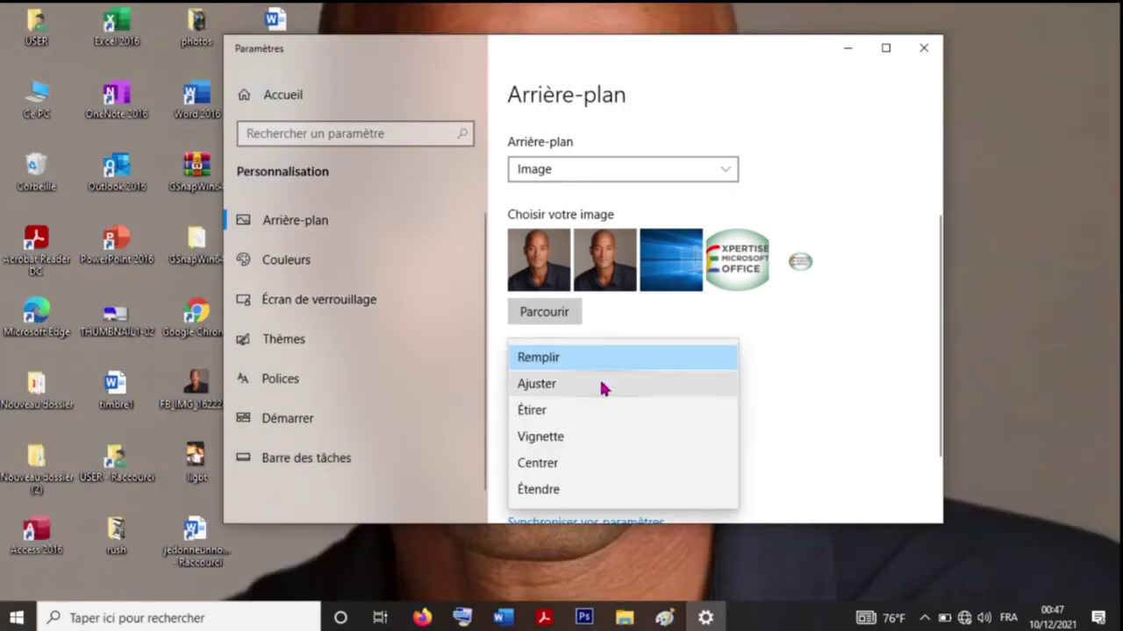
click(603, 383)
click(602, 389)
click(601, 405)
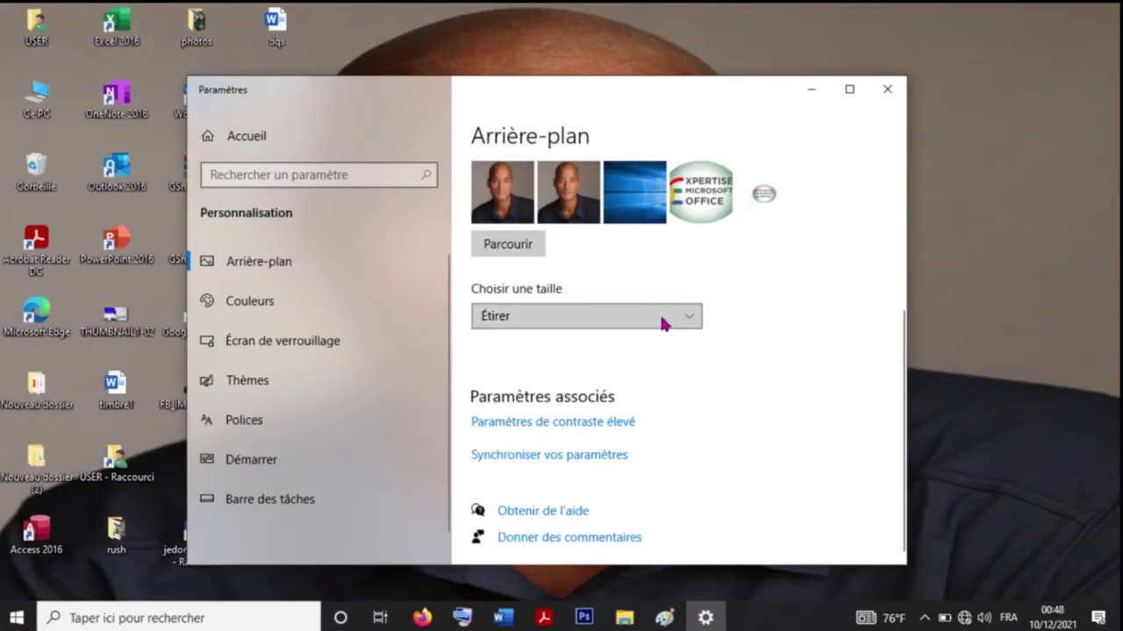
- Try the Étendre and Centrer sizes for the background picture and uncover the wallpaper to compare them
click(667, 321)
click(626, 399)
mouse_move(617, 103)
mouse_down()
mouse_move(750, 522)
mouse_move(634, 118)
mouse_up()
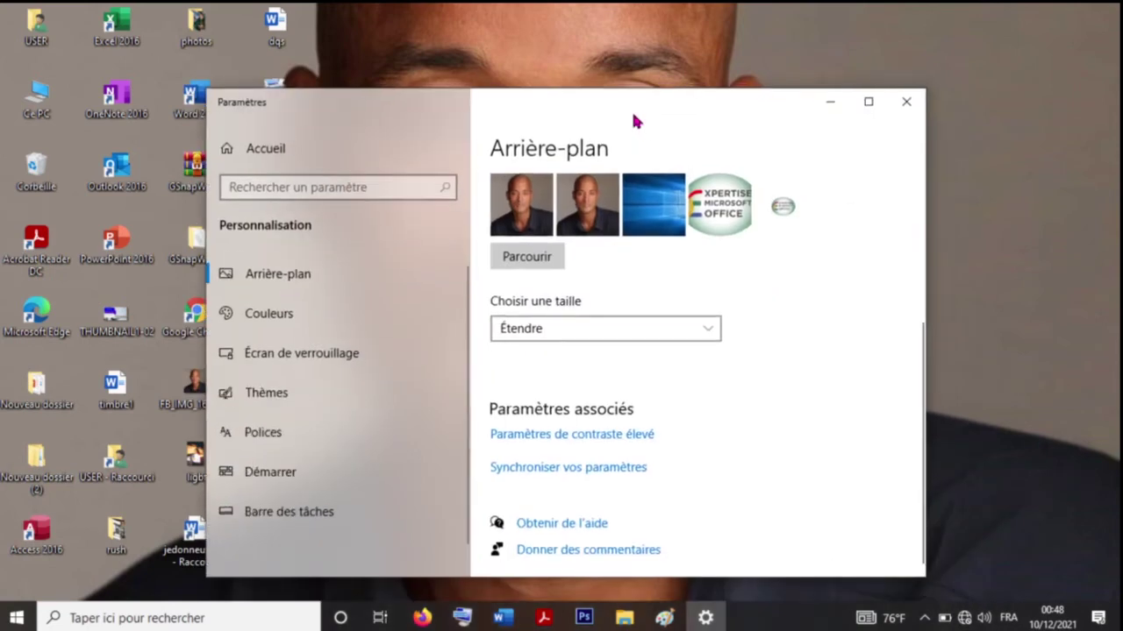
click(634, 333)
click(634, 303)
drag(638, 107, 643, 192)
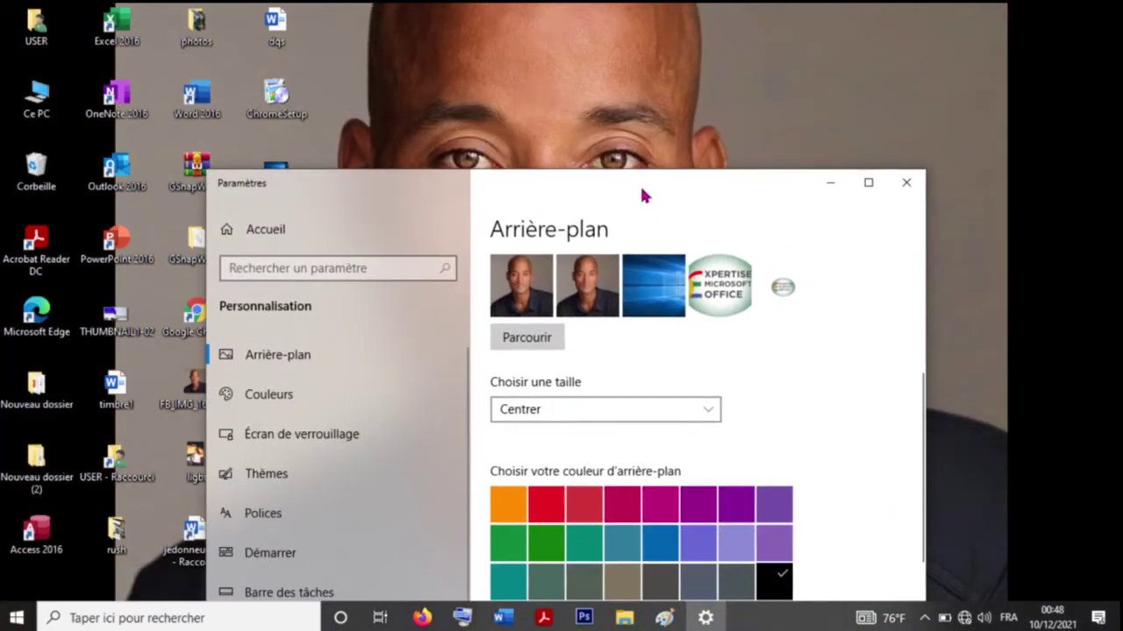
- Set the background picture's size to Ajuster and move the Settings window to uncover the wallpaper
click(644, 408)
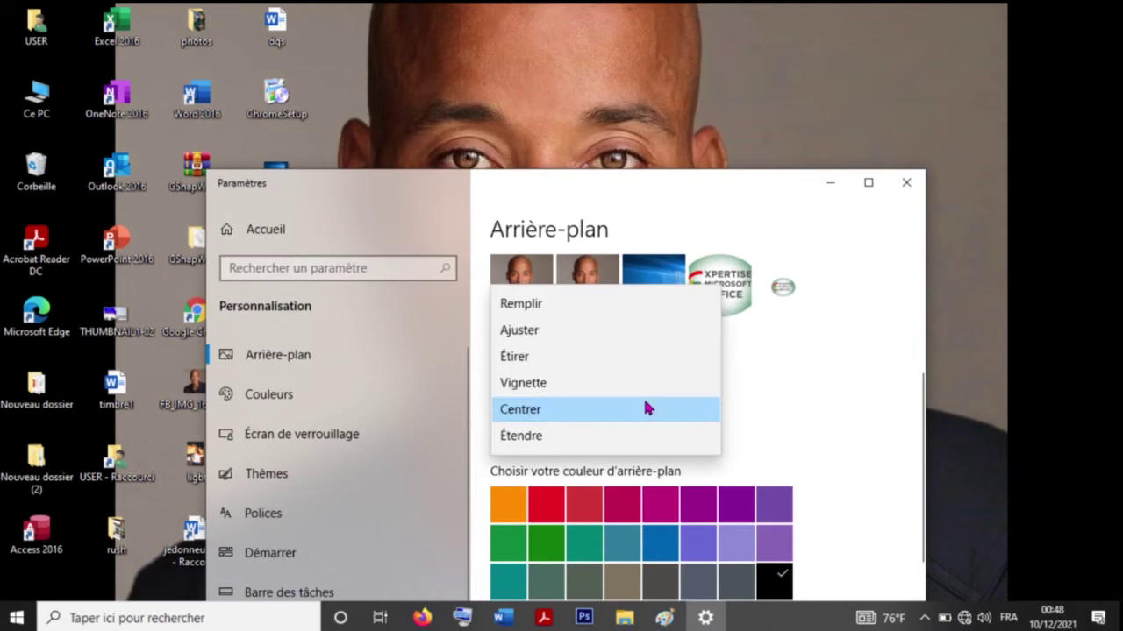
click(623, 332)
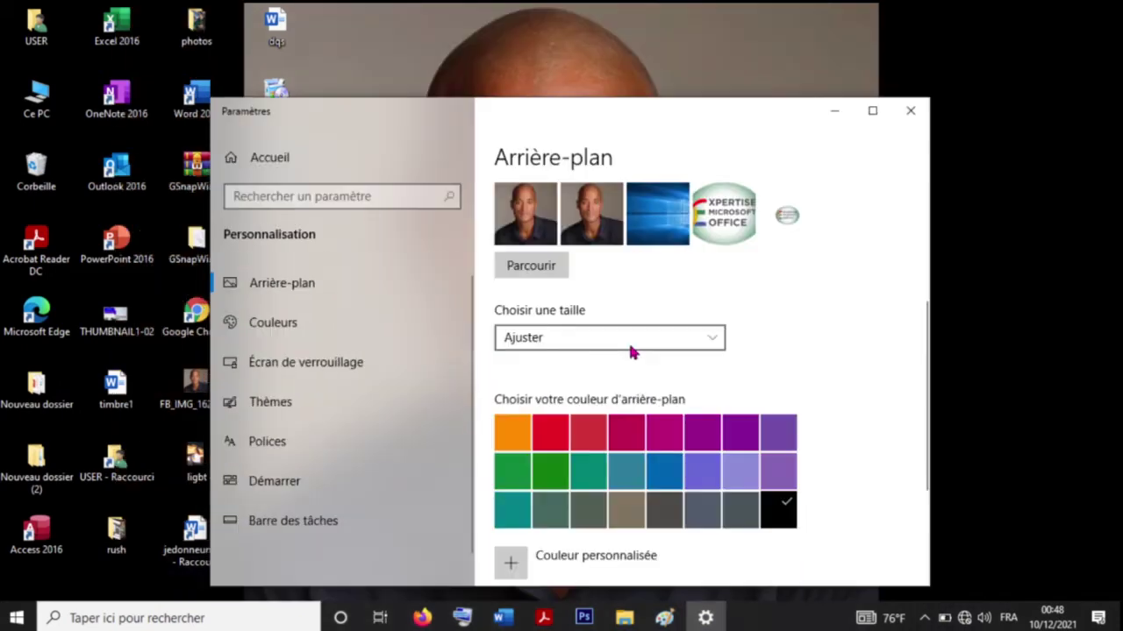
drag(641, 118, 641, 206)
drag(641, 206, 641, 171)
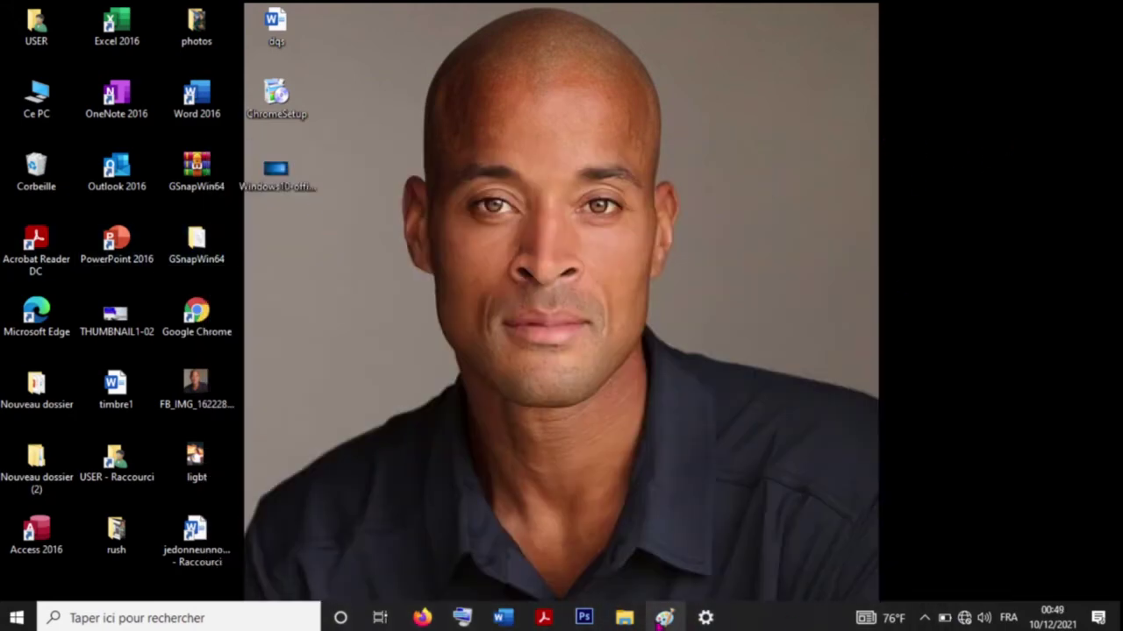
- Switch to Paint and sketch a black screen outline divided into three sections by two vertical lines
click(663, 618)
mouse_move(317, 216)
mouse_down()
mouse_move(734, 421)
mouse_move(777, 193)
mouse_move(272, 175)
mouse_move(305, 230)
mouse_up()
drag(426, 165, 493, 466)
drag(605, 174, 654, 456)
- Label the middle section of the screen sketch and draw a double-headed width arrow in each side section
drag(464, 303, 502, 251)
drag(484, 253, 518, 305)
mouse_move(527, 297)
mouse_down()
mouse_move(529, 243)
mouse_move(564, 302)
mouse_up()
mouse_move(647, 283)
mouse_down()
mouse_move(749, 272)
mouse_move(737, 300)
mouse_move(660, 290)
mouse_up()
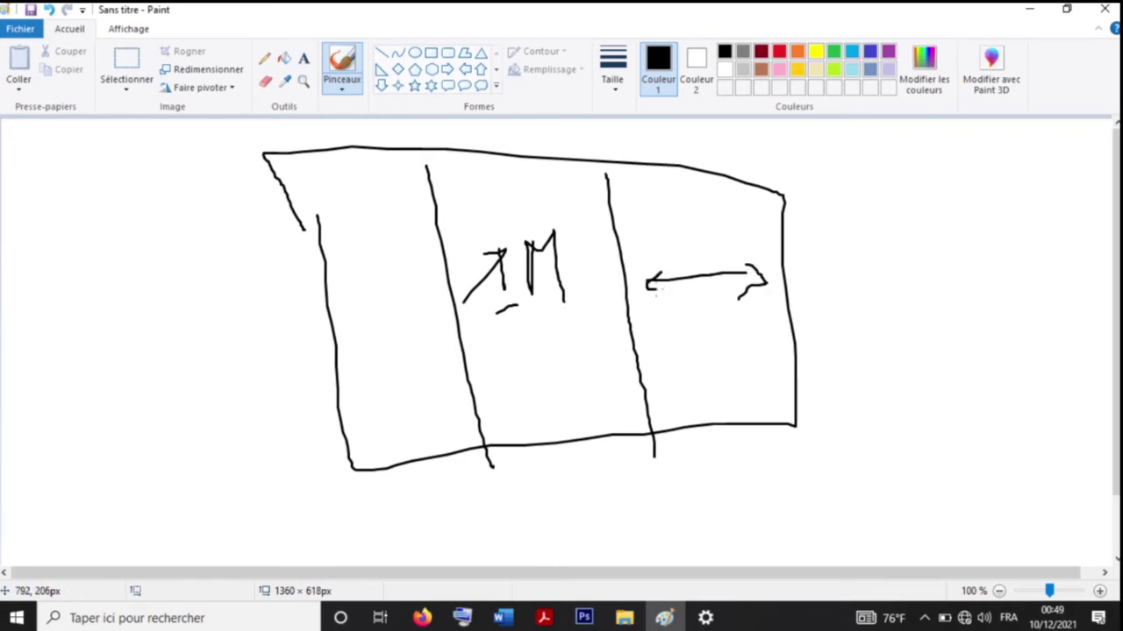
drag(392, 309, 394, 330)
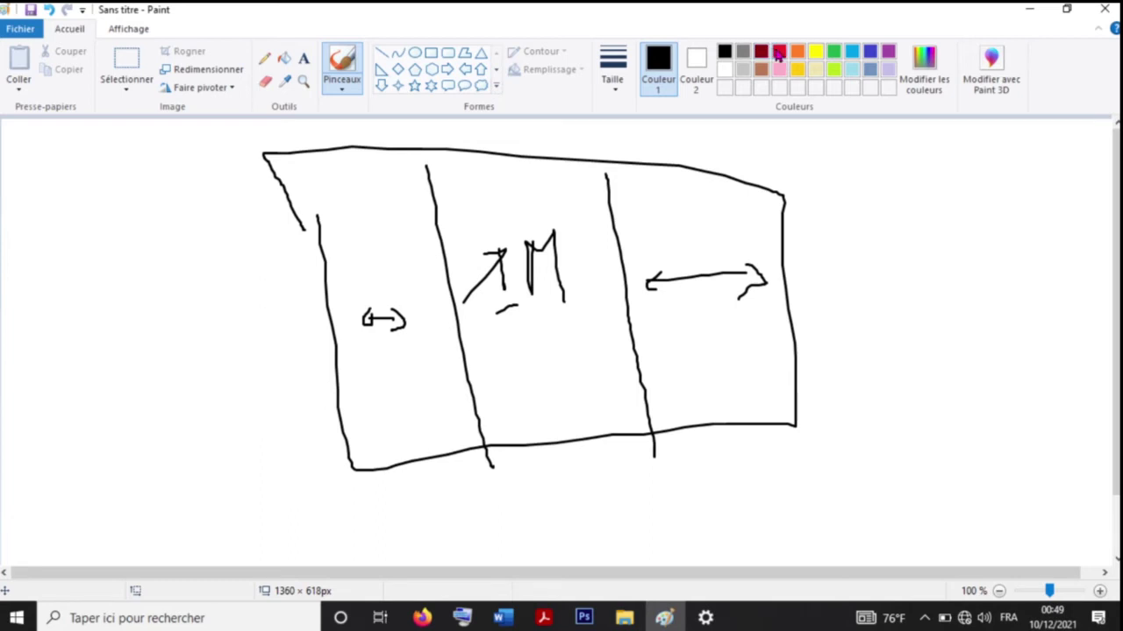
- Scribble in red over both side sections of the screen sketch to mark the uncovered areas
click(780, 53)
mouse_move(680, 217)
mouse_down()
mouse_move(697, 184)
mouse_move(664, 355)
mouse_move(676, 368)
mouse_up()
mouse_move(360, 246)
mouse_down()
mouse_move(431, 339)
mouse_move(399, 176)
mouse_move(362, 262)
mouse_up()
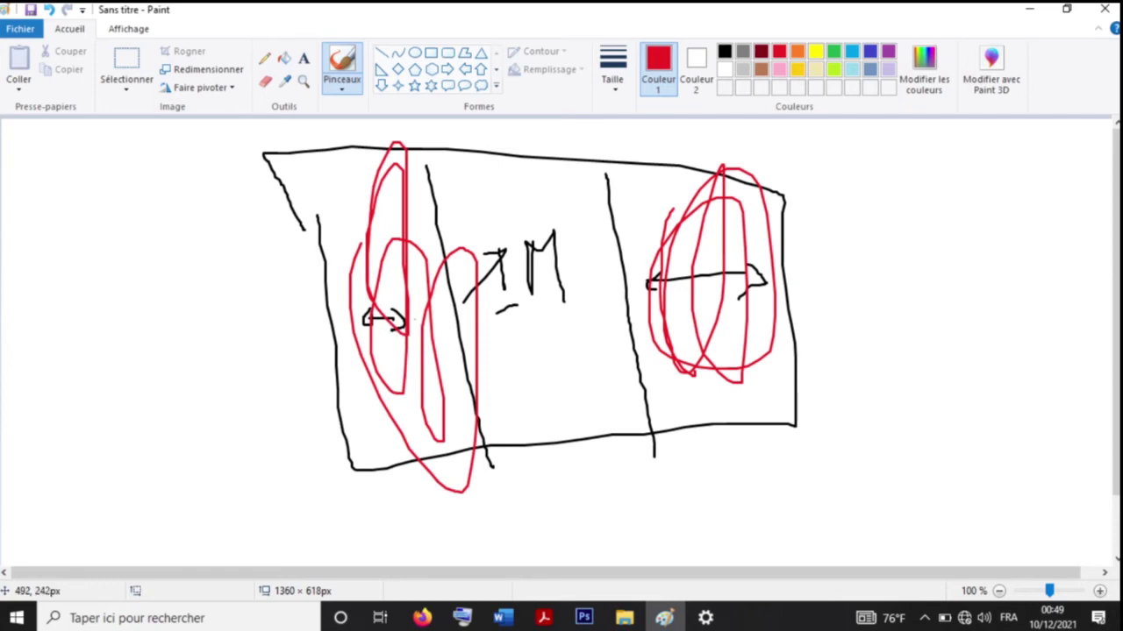
- Switch back to Settings, try Rouge and Prune as the colour around the picture, and settle on grey-green
key(alt+Tab)
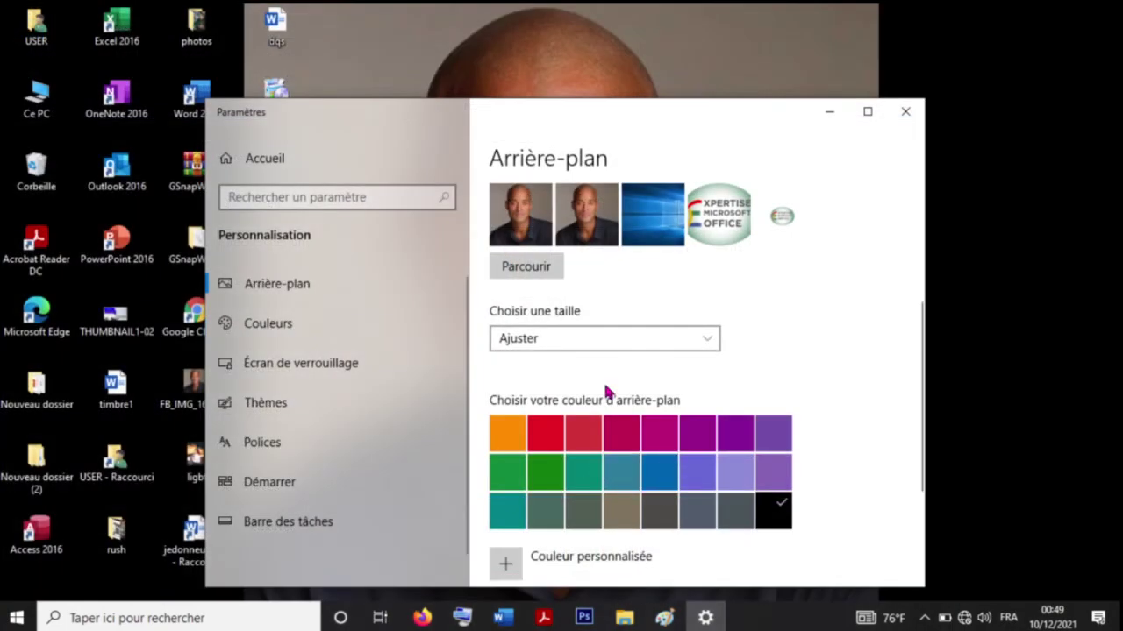
click(549, 441)
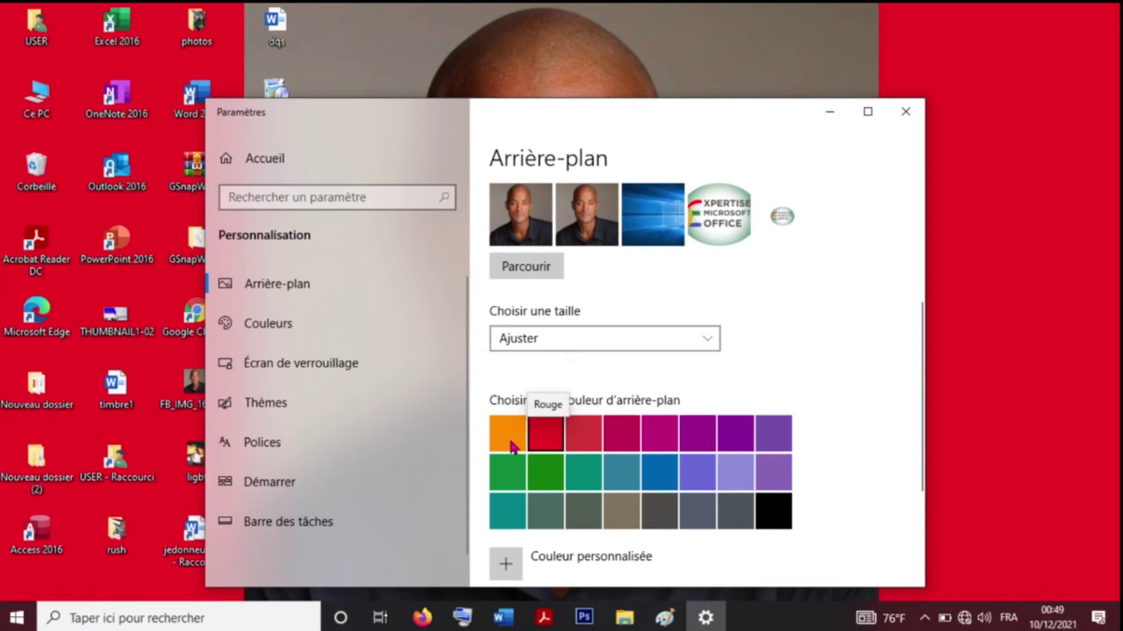
click(647, 438)
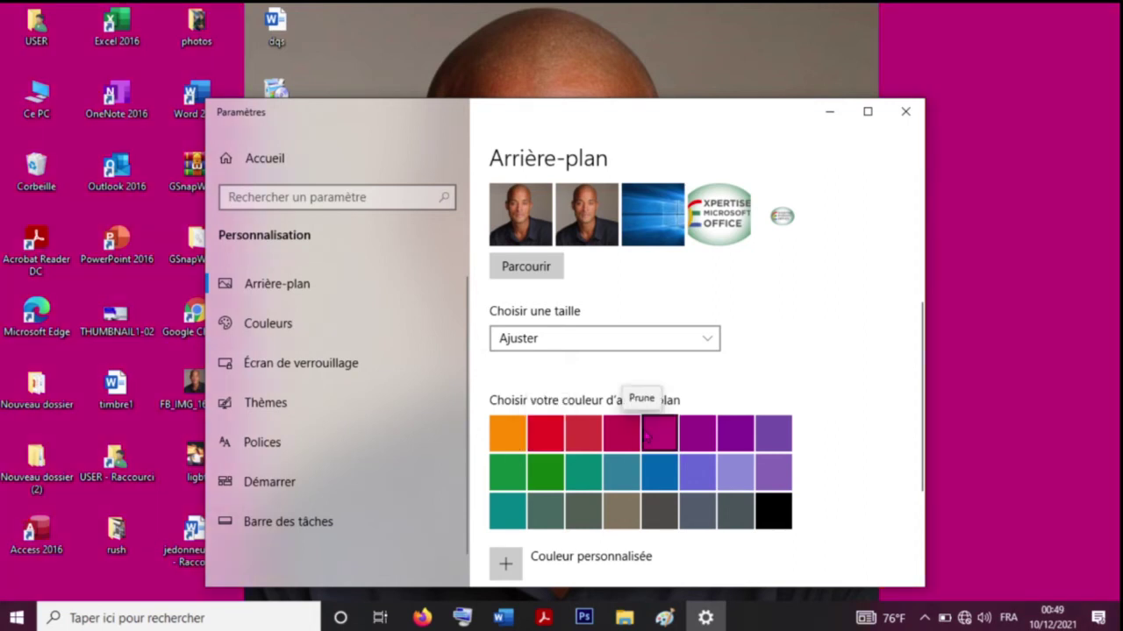
click(577, 518)
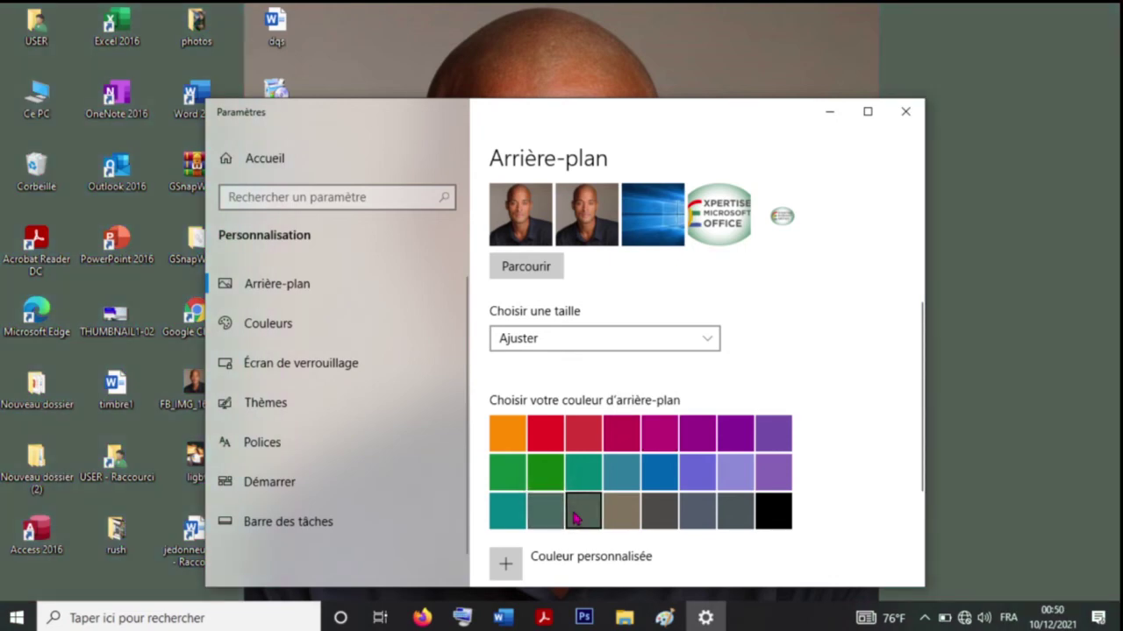
drag(743, 120, 800, 552)
double_click(796, 544)
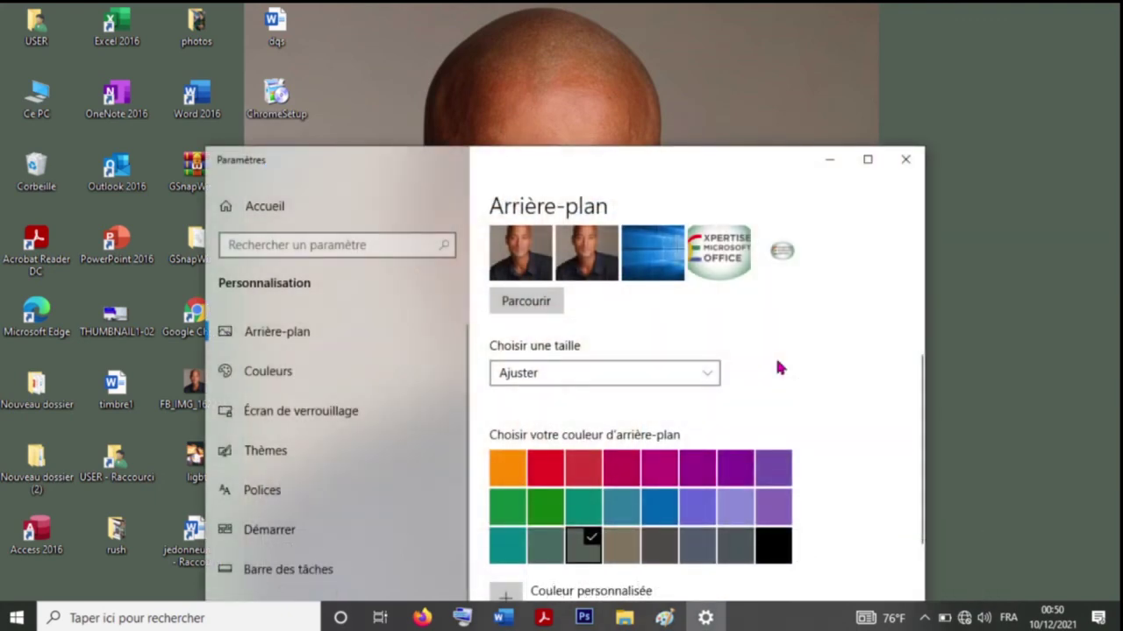
- Change the background type to Couleur unie and set its colour to red
scroll(776, 363, up, 4)
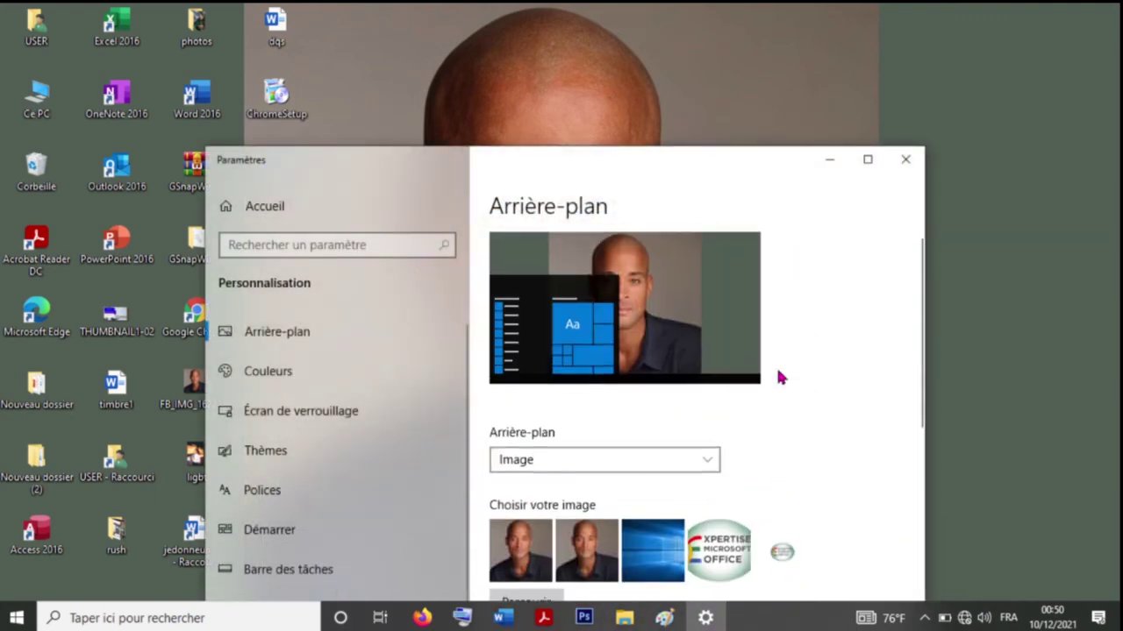
click(702, 461)
click(638, 486)
drag(717, 155, 769, 89)
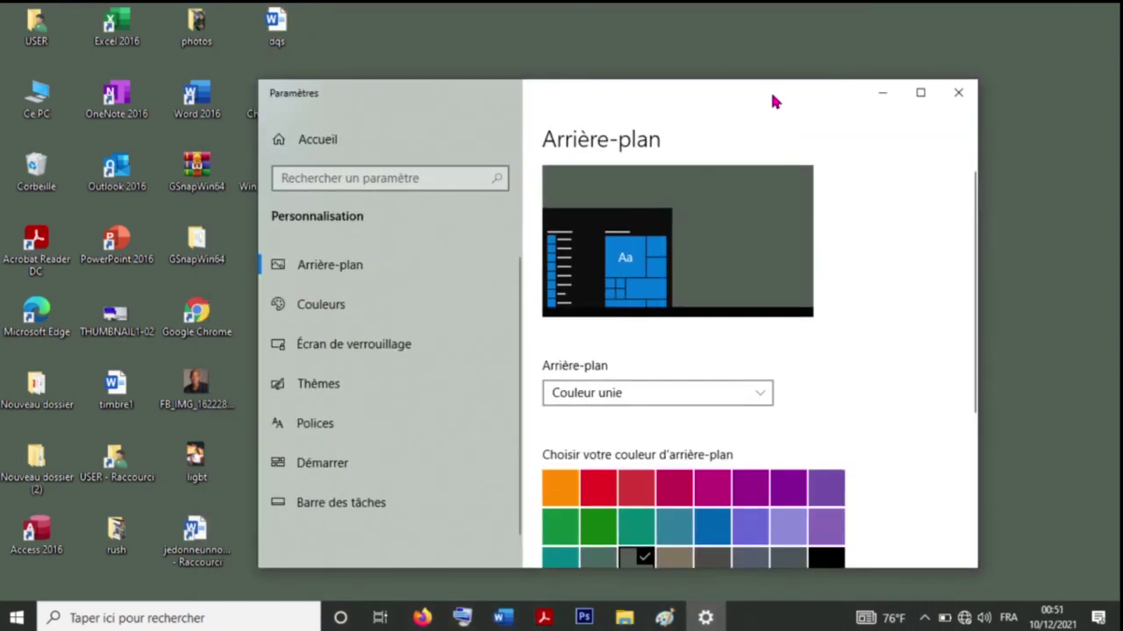
drag(771, 101, 853, 139)
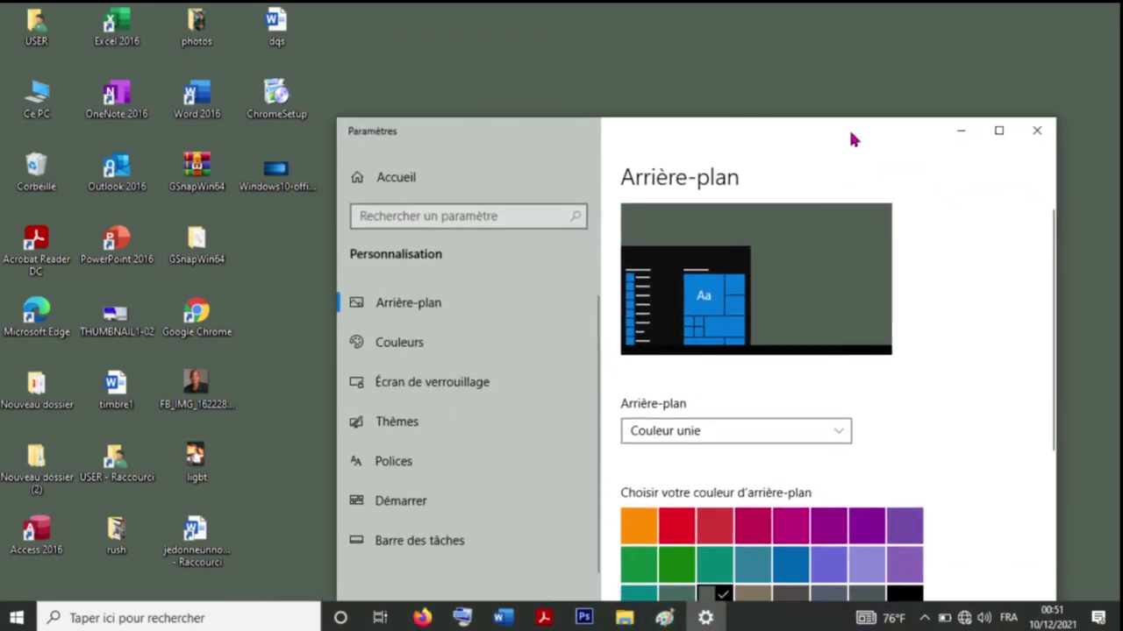
click(681, 540)
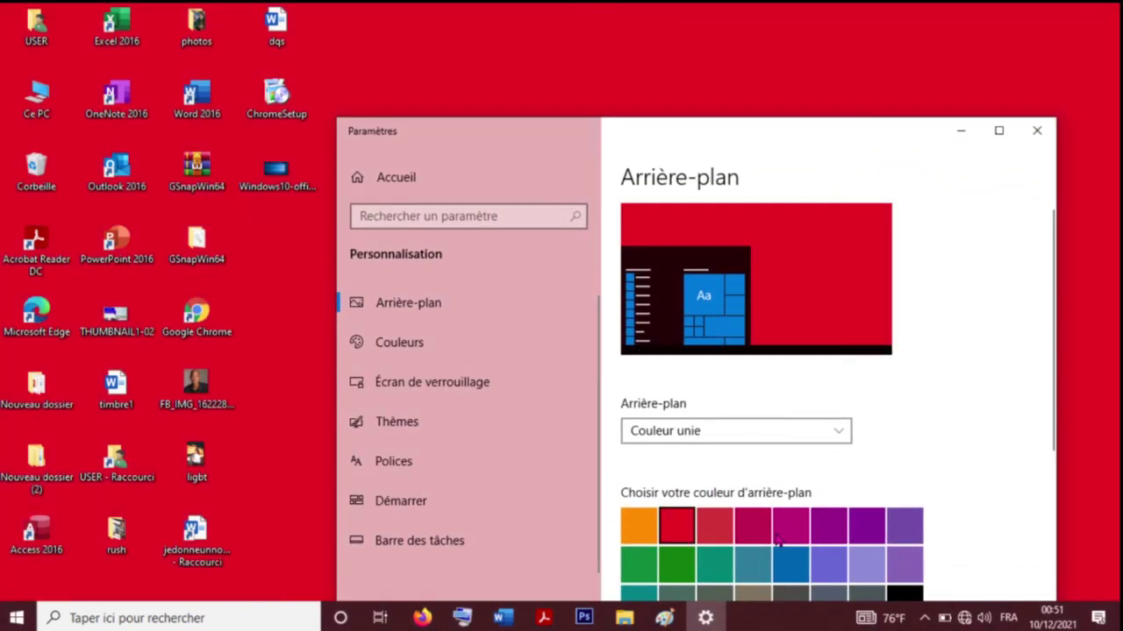
- Try magenta-red and blue as the solid desktop background colour, and settle on dark grey-green
click(748, 539)
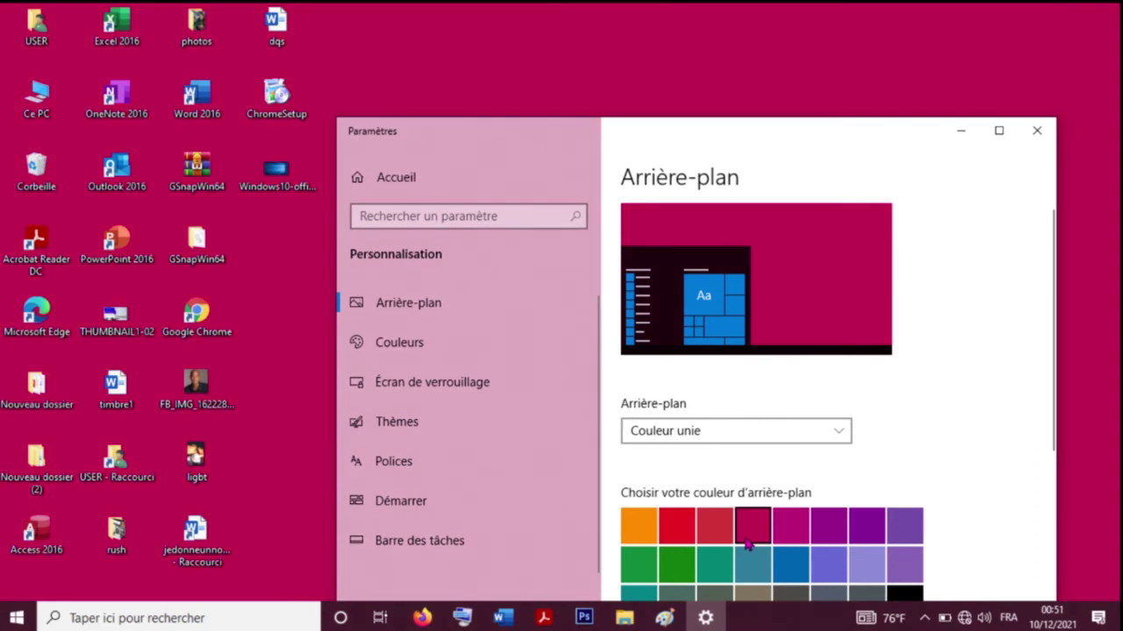
click(790, 564)
drag(872, 125, 869, 62)
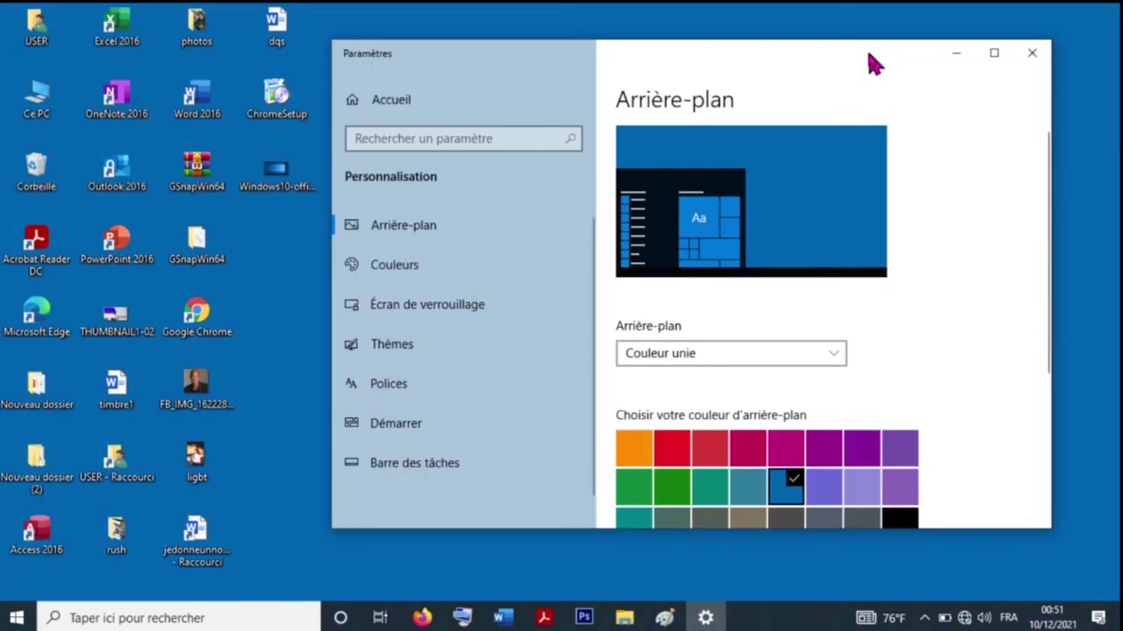
scroll(718, 469, down, 2)
click(713, 461)
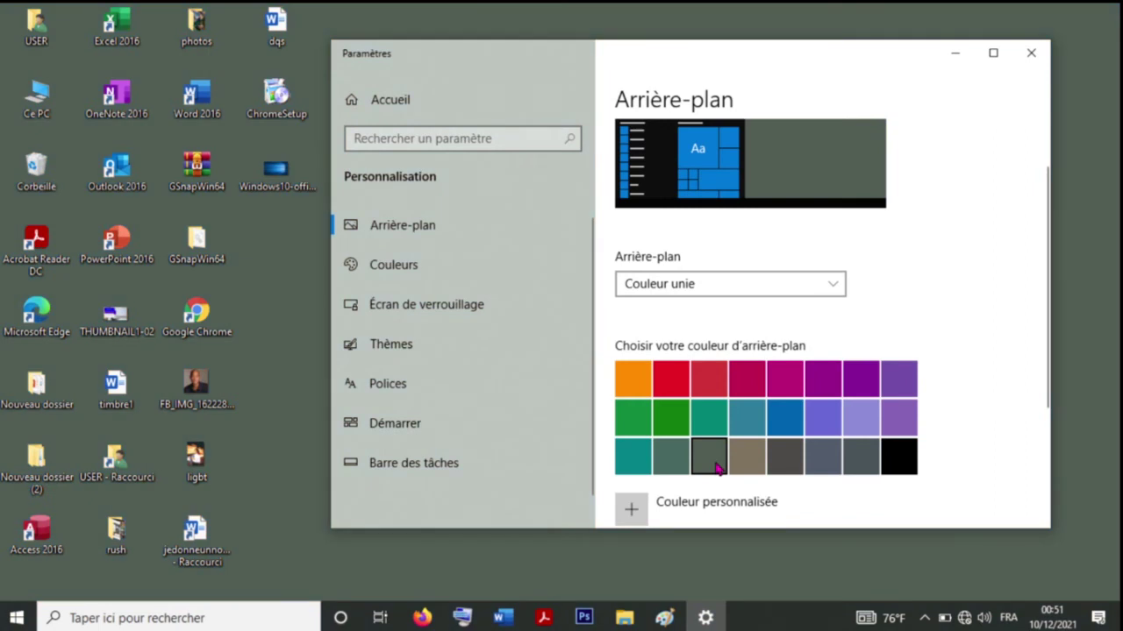
drag(703, 604, 739, 605)
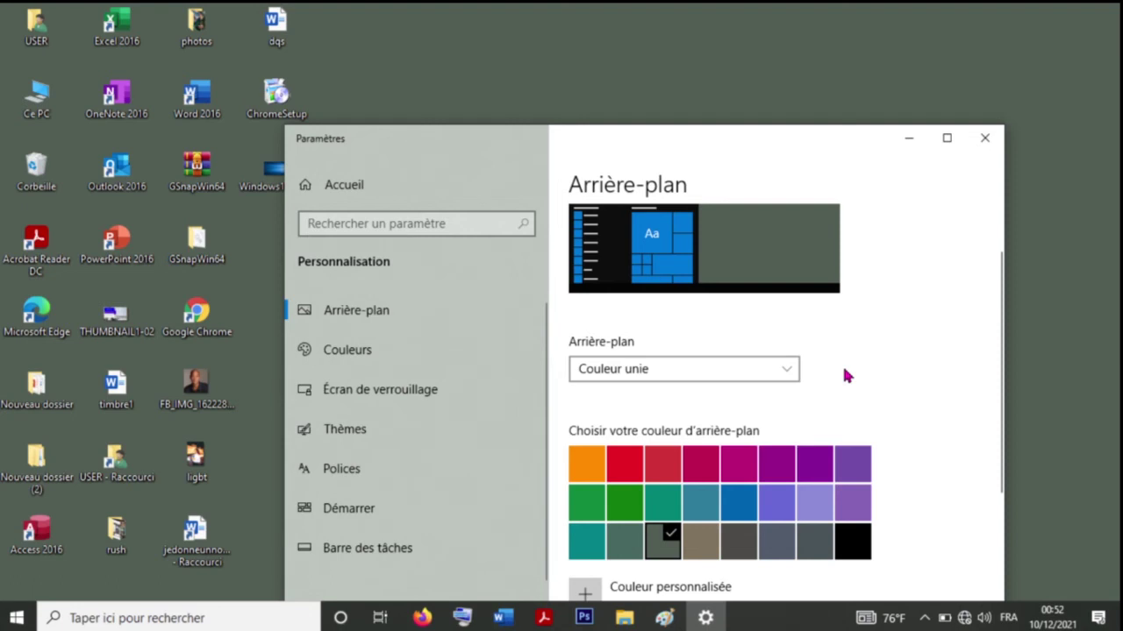
- Change the background type to Diaporama and choose the diaporama folder in Images as its album
click(792, 371)
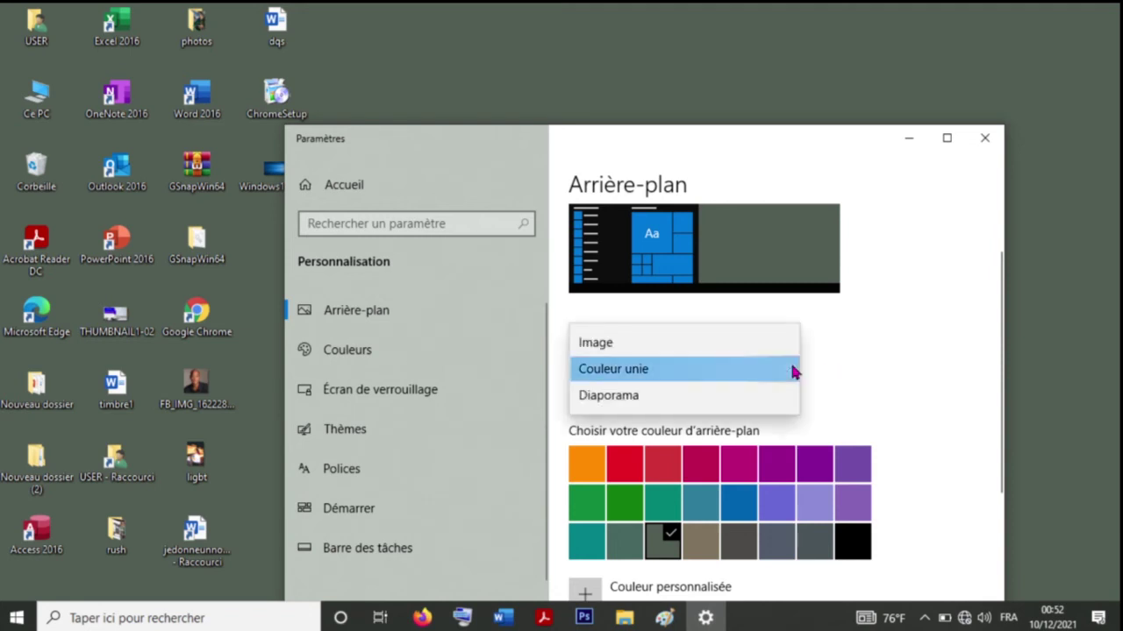
click(722, 408)
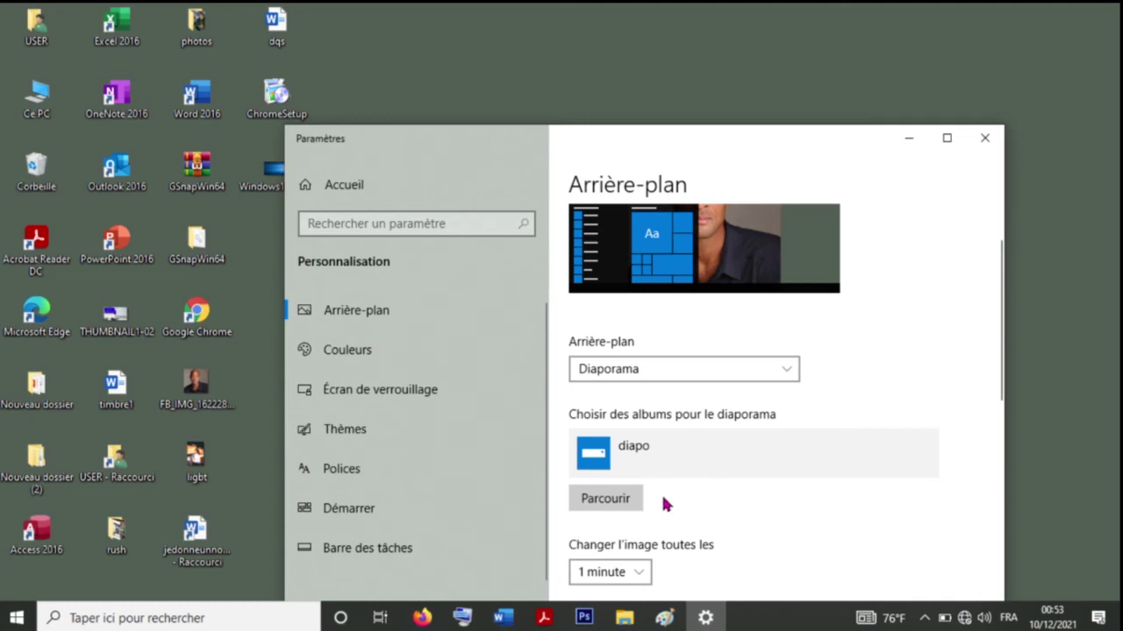
click(626, 500)
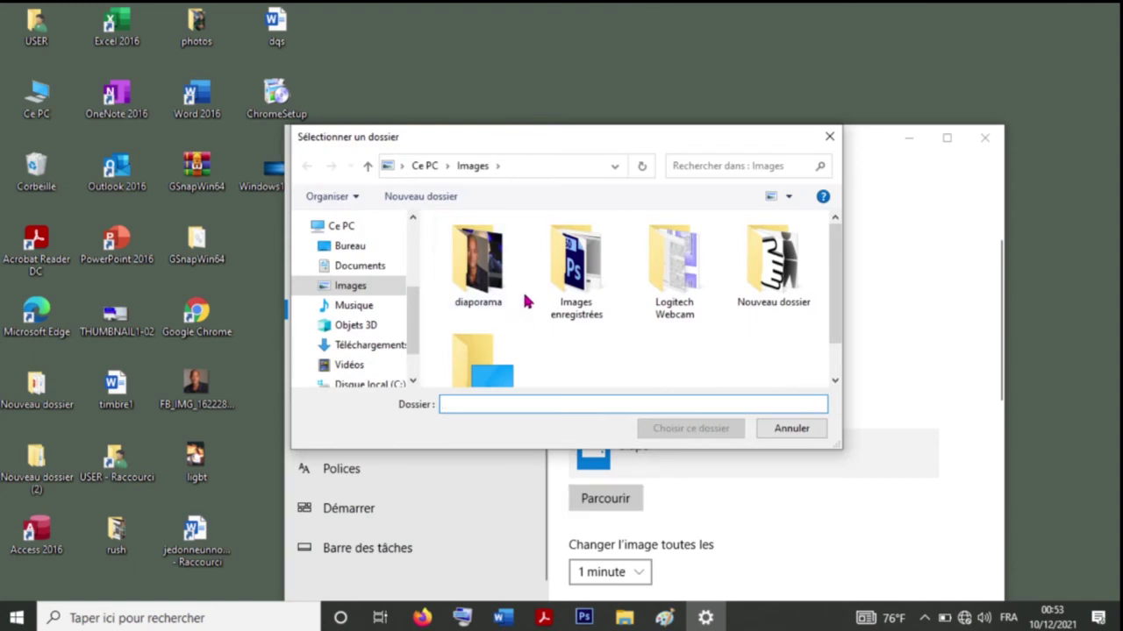
click(473, 295)
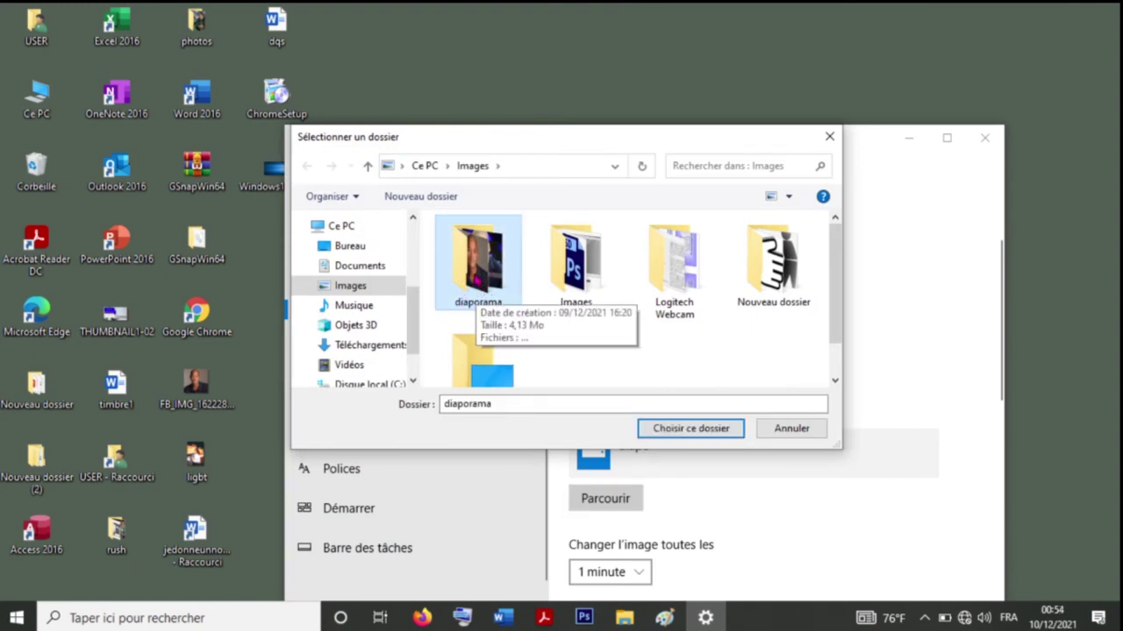
click(684, 430)
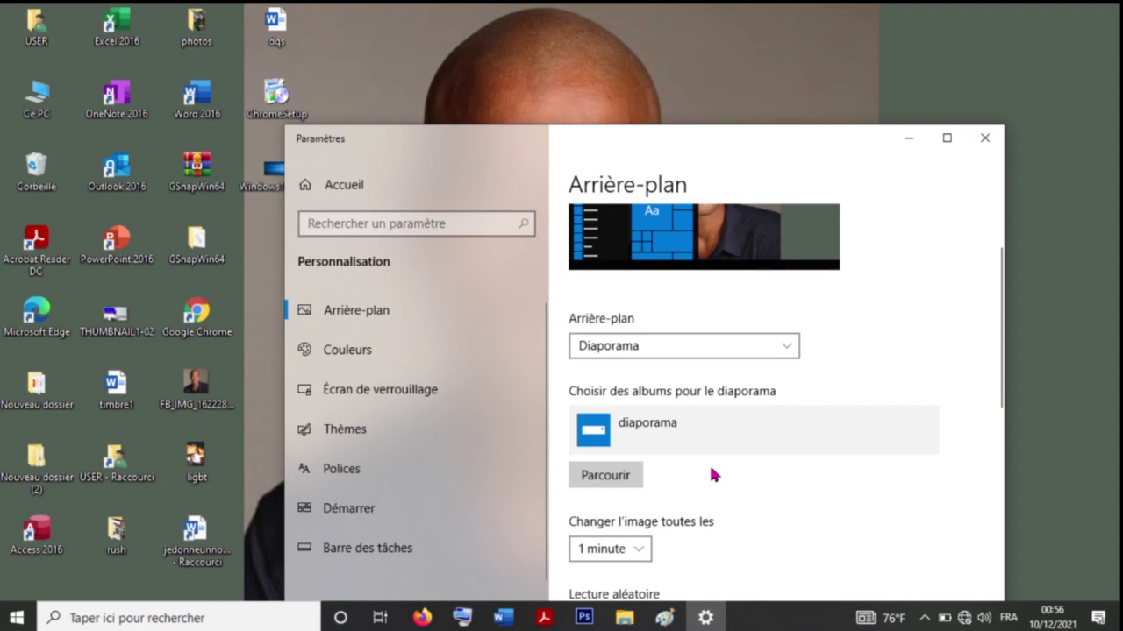
- Show the available time intervals for changing the slideshow image
click(609, 549)
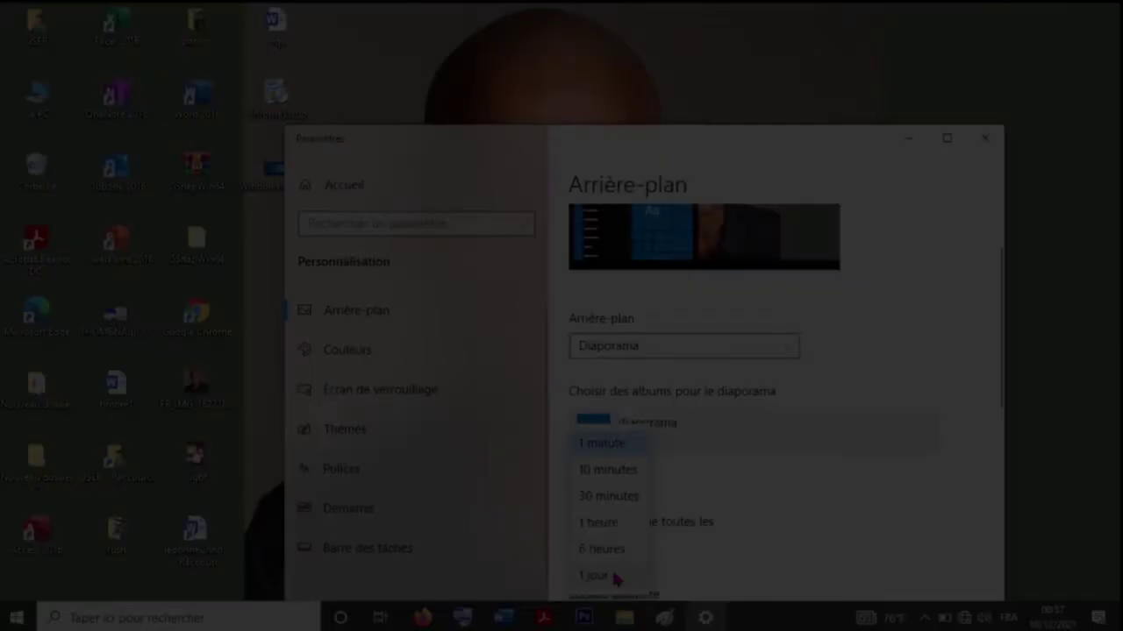
click(653, 548)
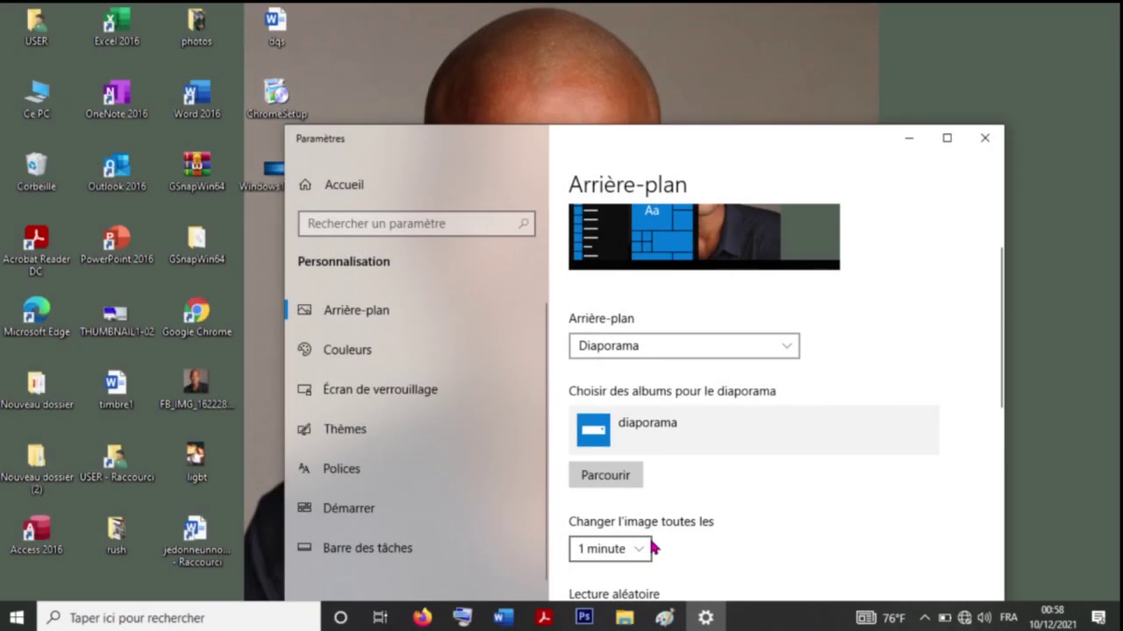